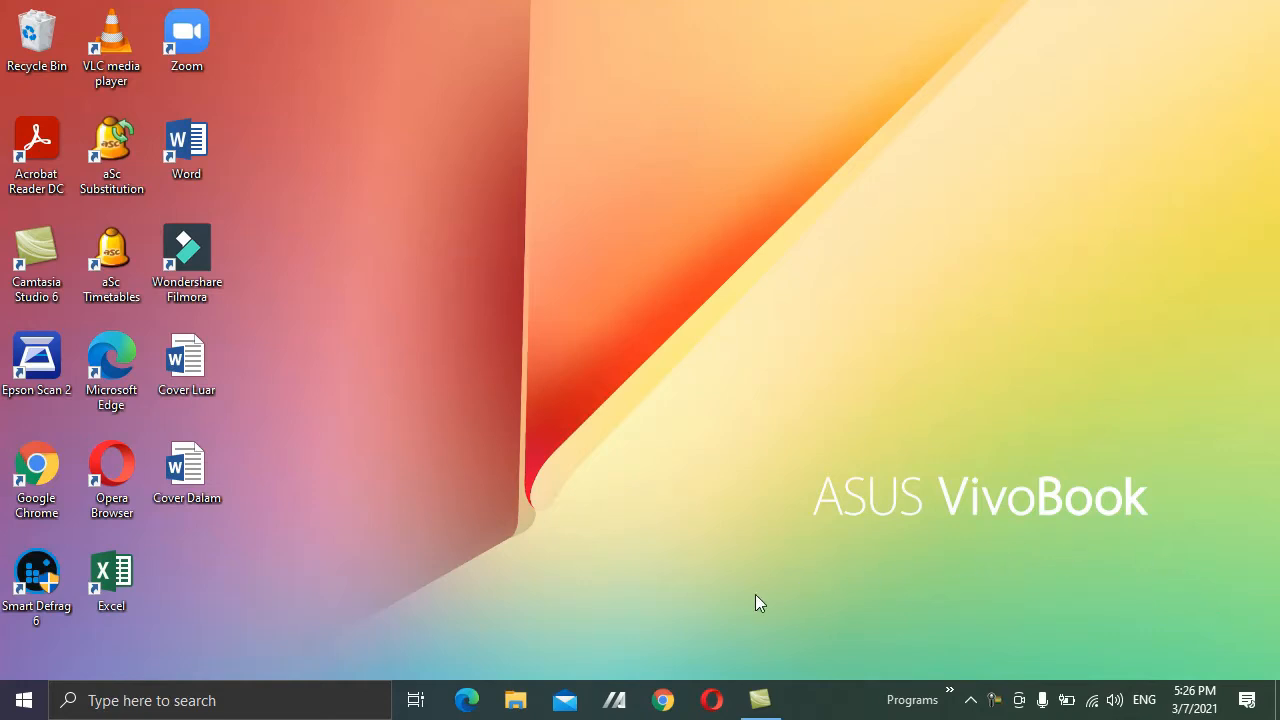
# Launch Chrome and load drive.google.com.
pyautogui.click(663, 700)
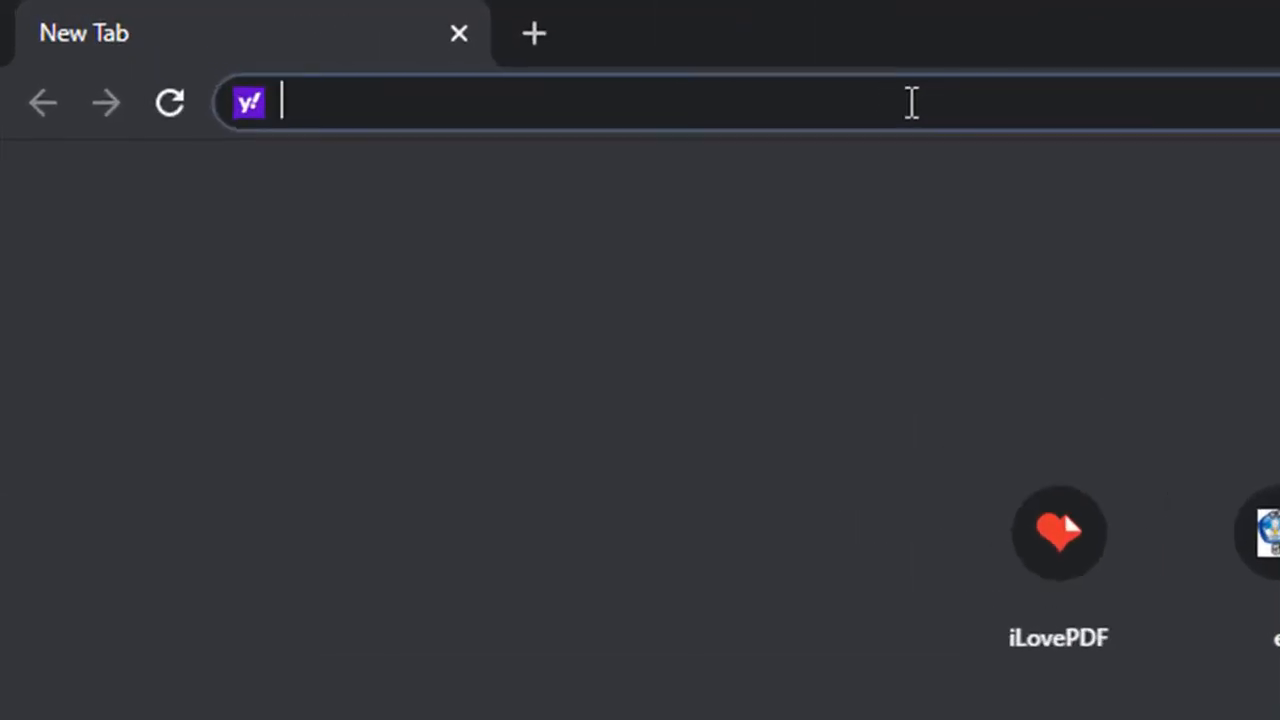
pyautogui.write('drive.go')
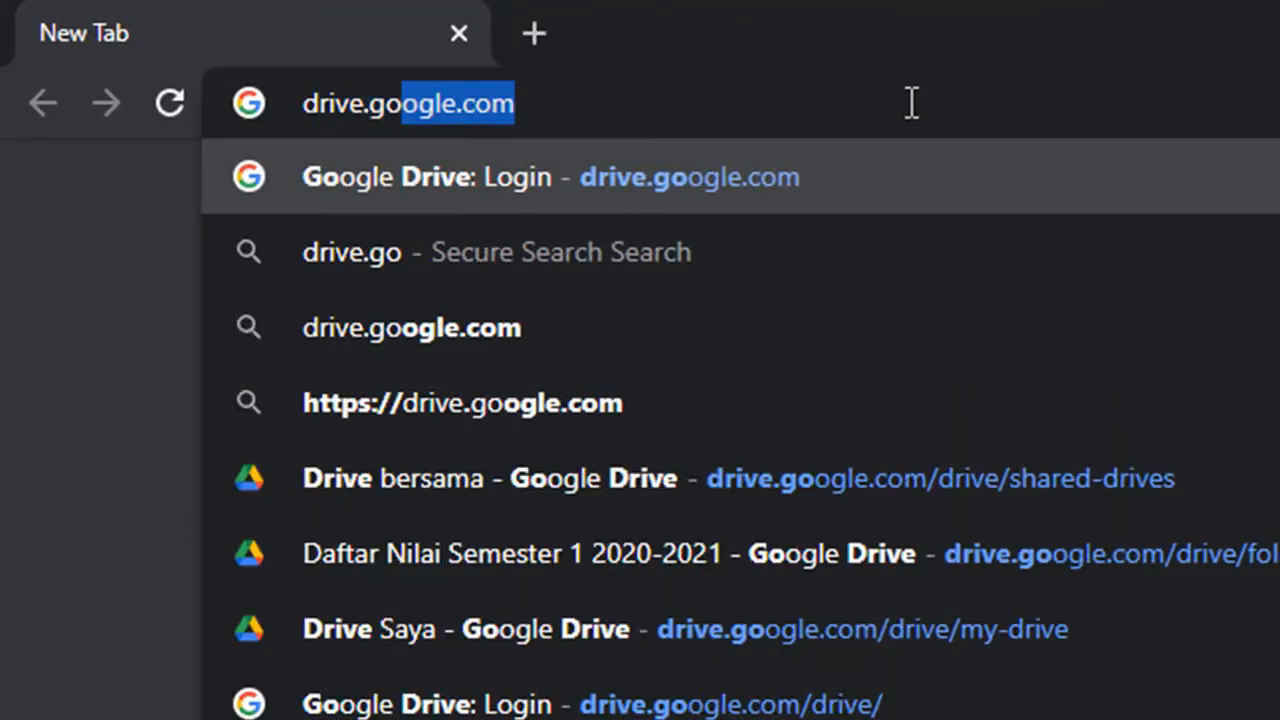
pyautogui.write('ogle.com')
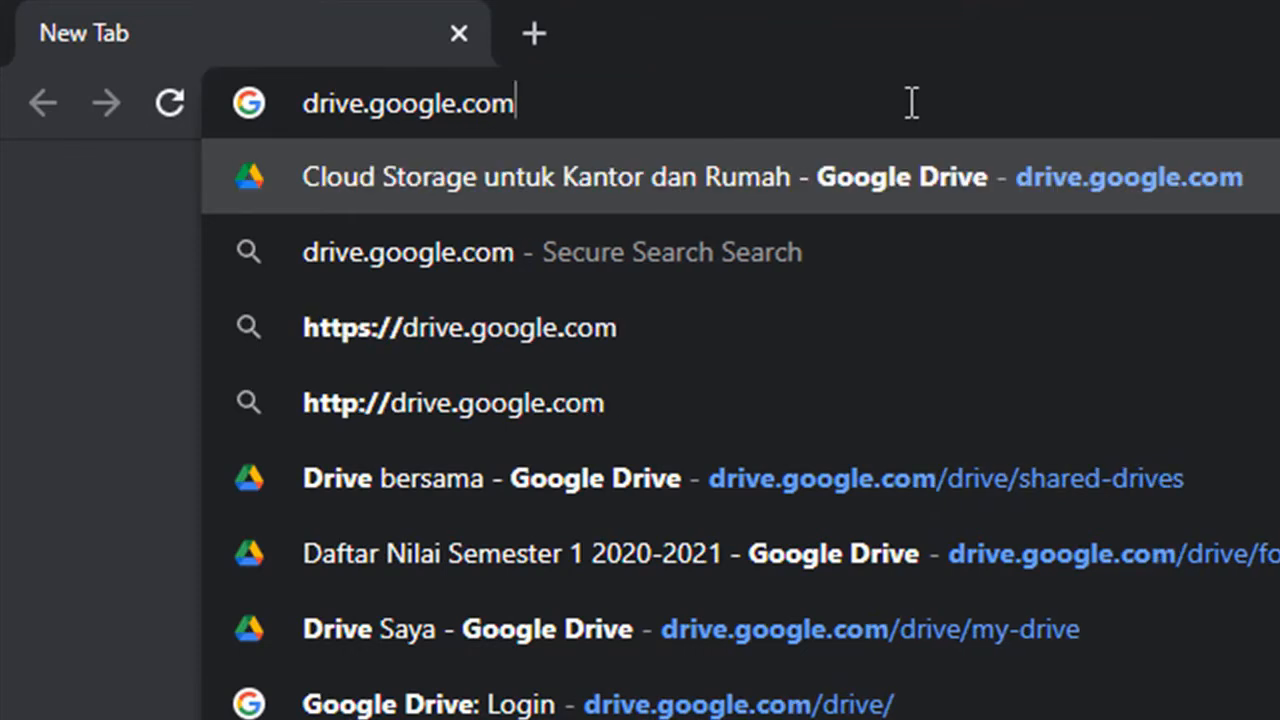
pyautogui.press('Return')
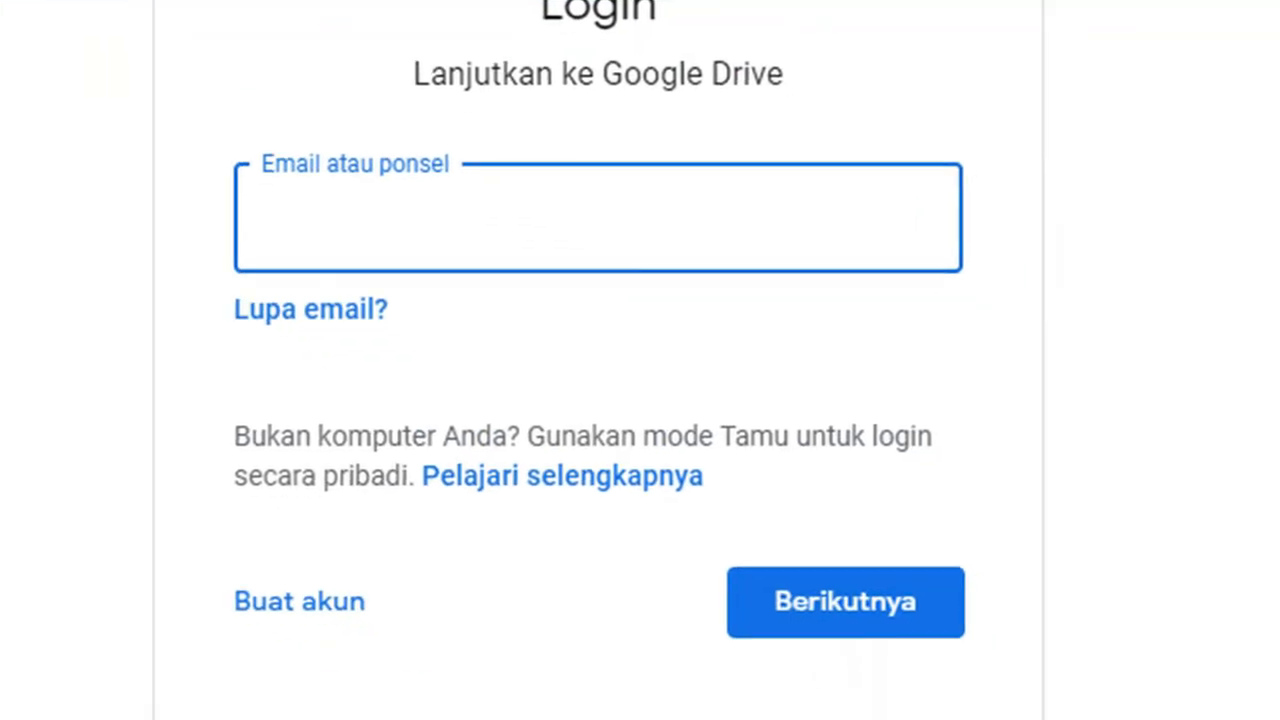
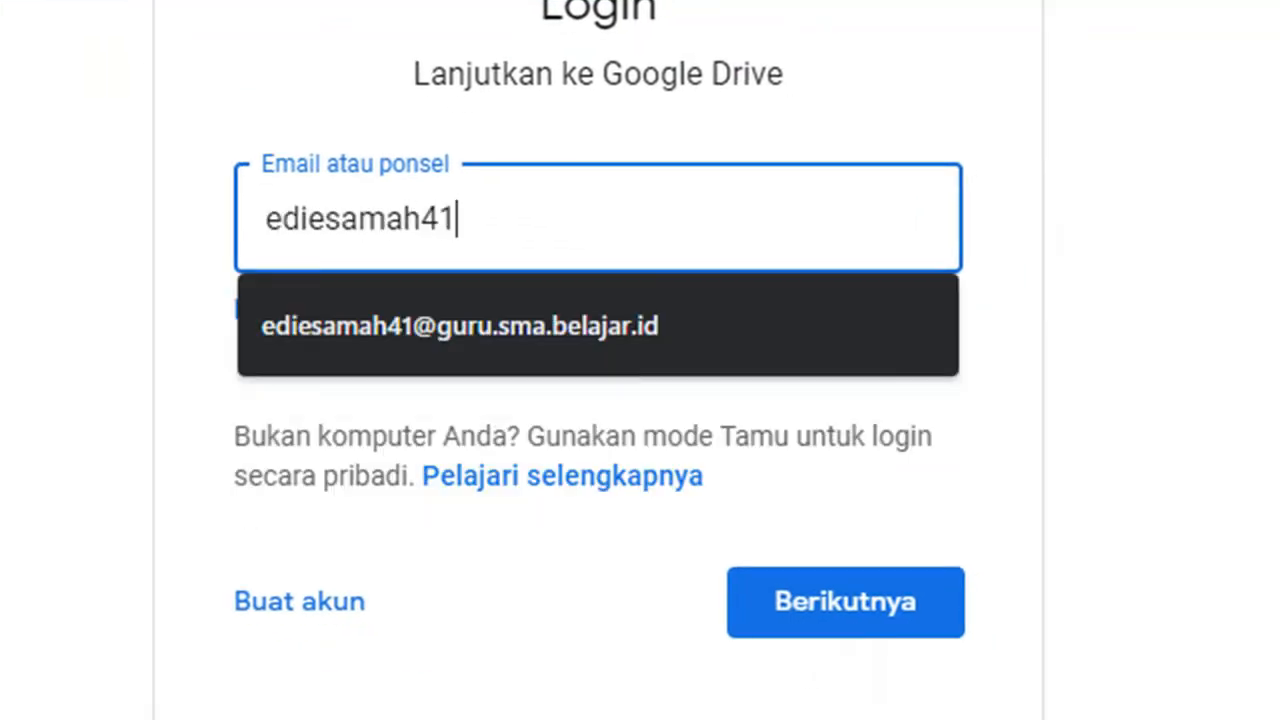
# Sign in to Google Drive with the school account address and its password.
pyautogui.press('Down')
pyautogui.press('Return')
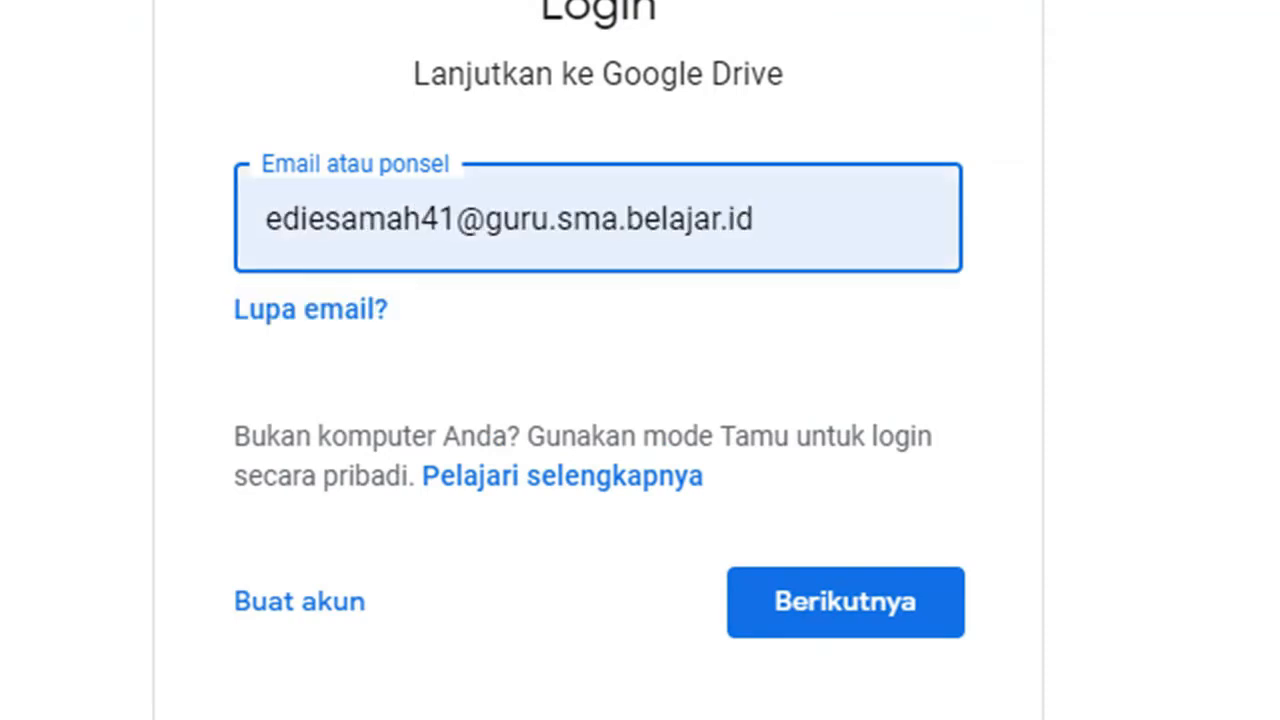
pyautogui.click(838, 615)
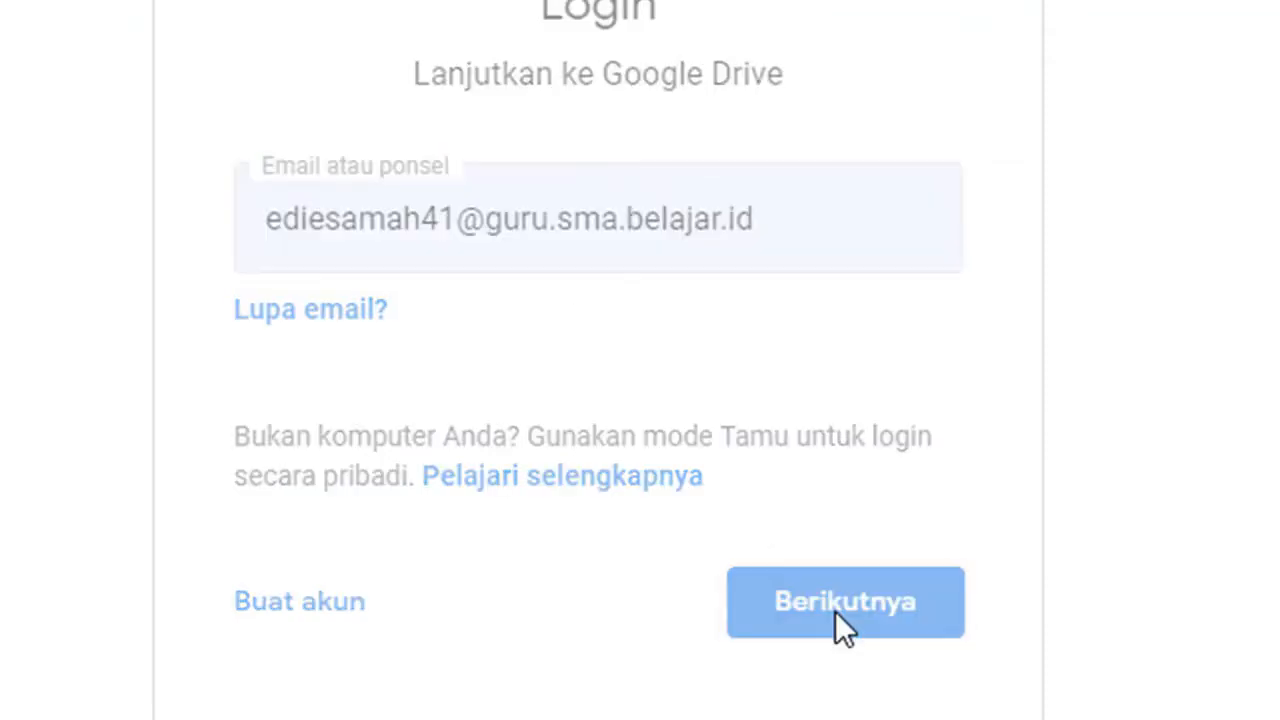
pyautogui.write('*************')
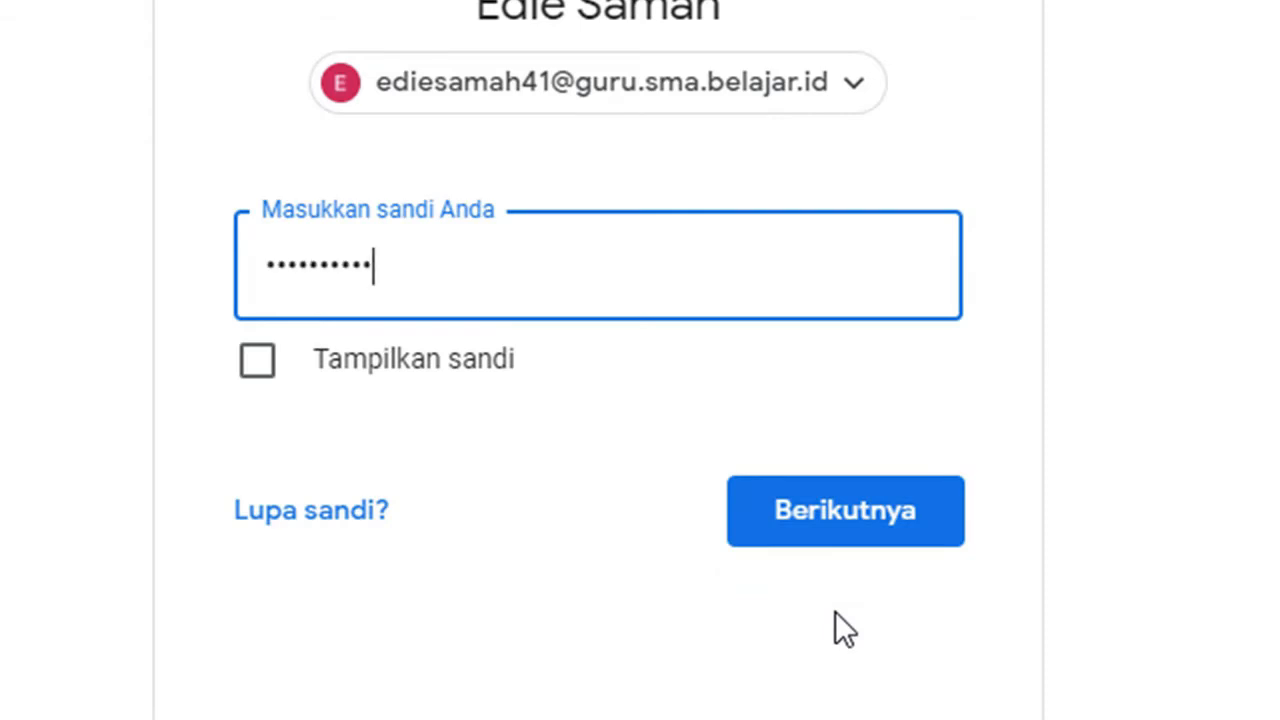
pyautogui.write('*')
pyautogui.click(858, 505)
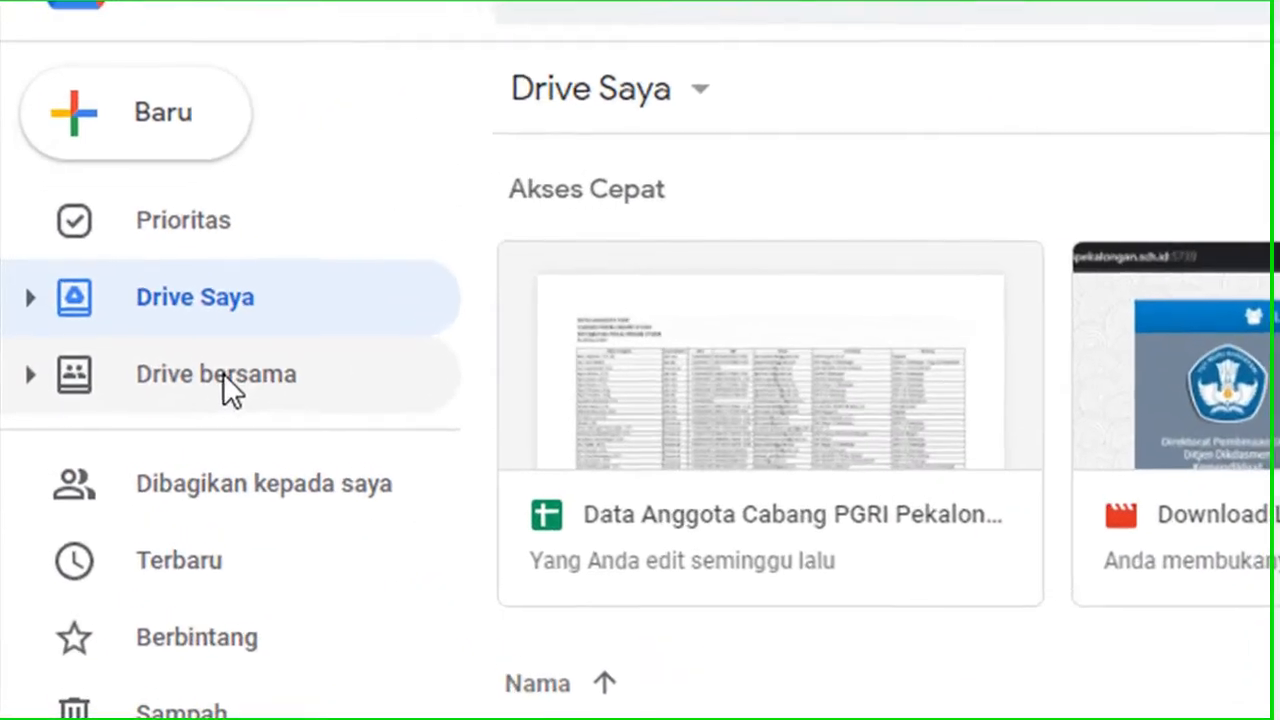
# Browse Shared drives into Kurikulum 2020-2021 > Semester 2 > Ujian Sekolah Tahun 2020-2021.
pyautogui.click(116, 309)
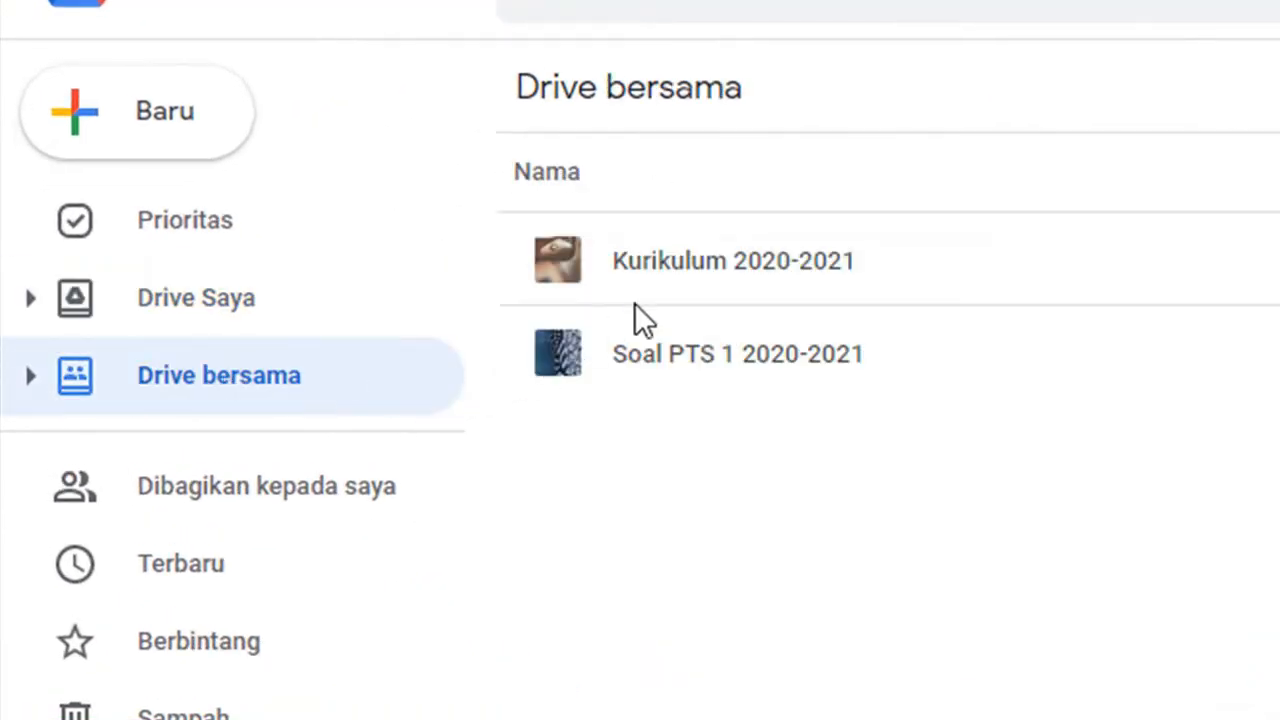
pyautogui.doubleClick(869, 264)
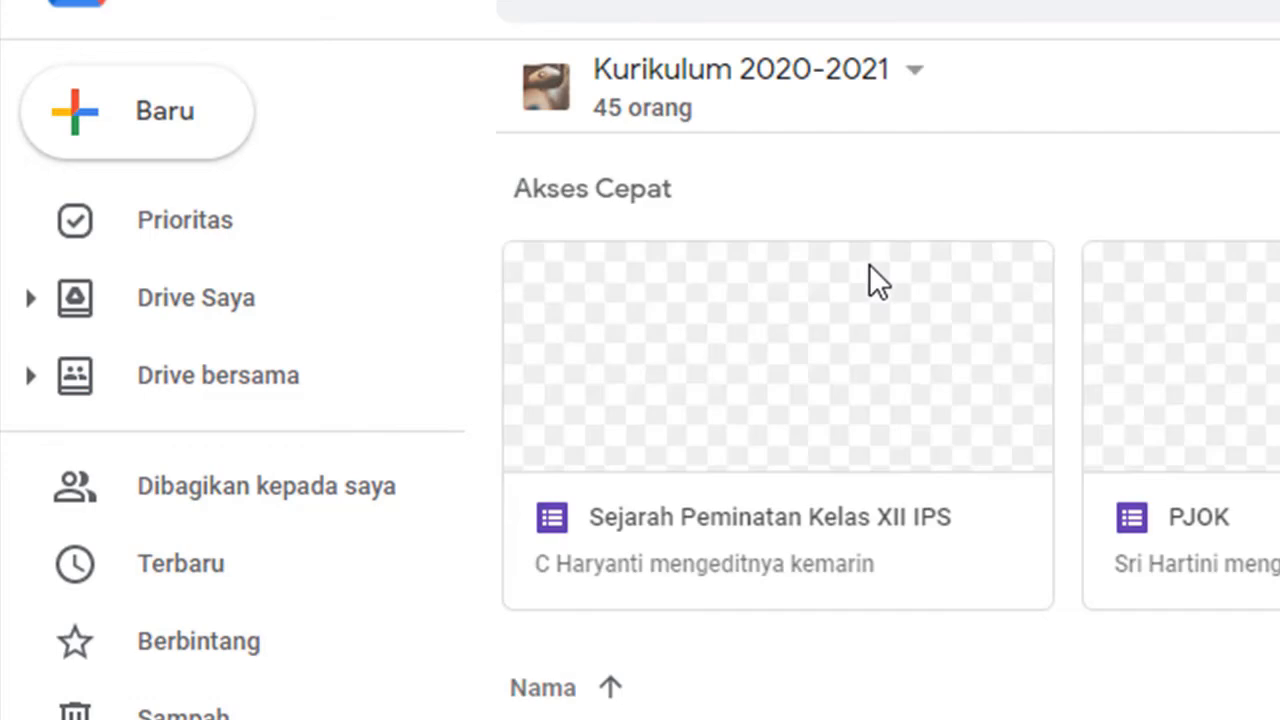
pyautogui.scroll(-3, 768, 650)
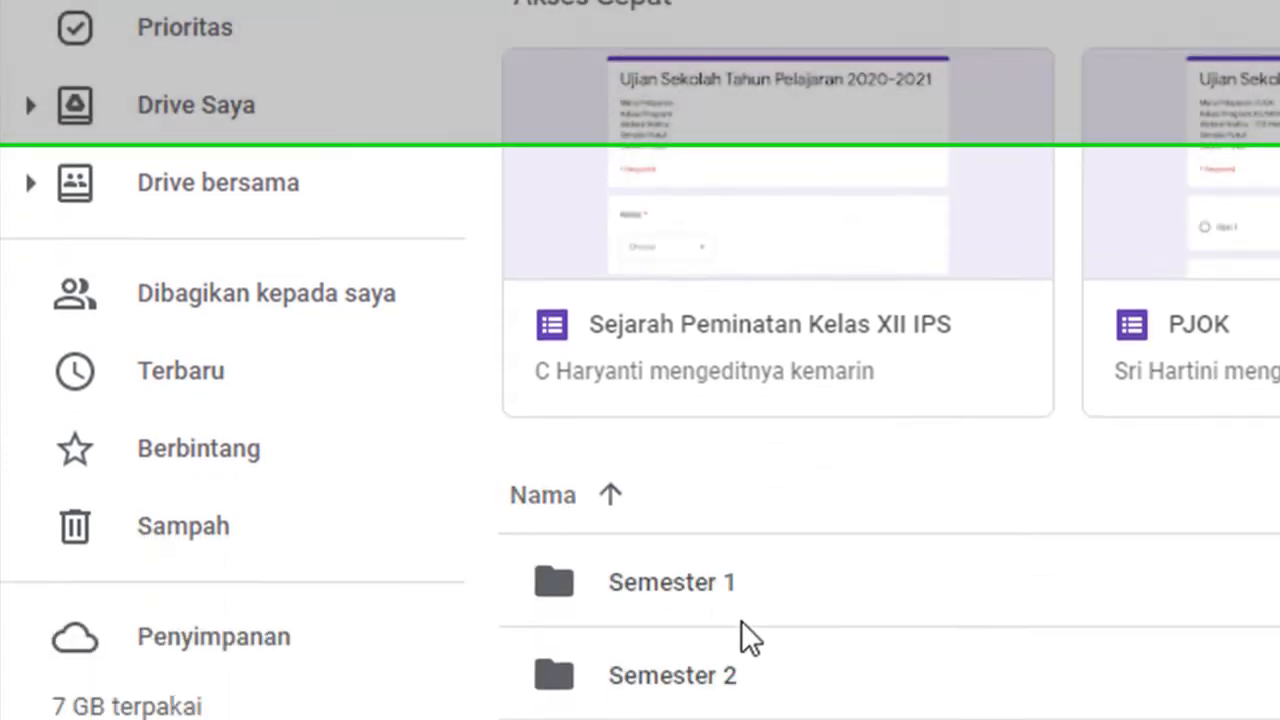
pyautogui.click(731, 533)
pyautogui.doubleClick(731, 533)
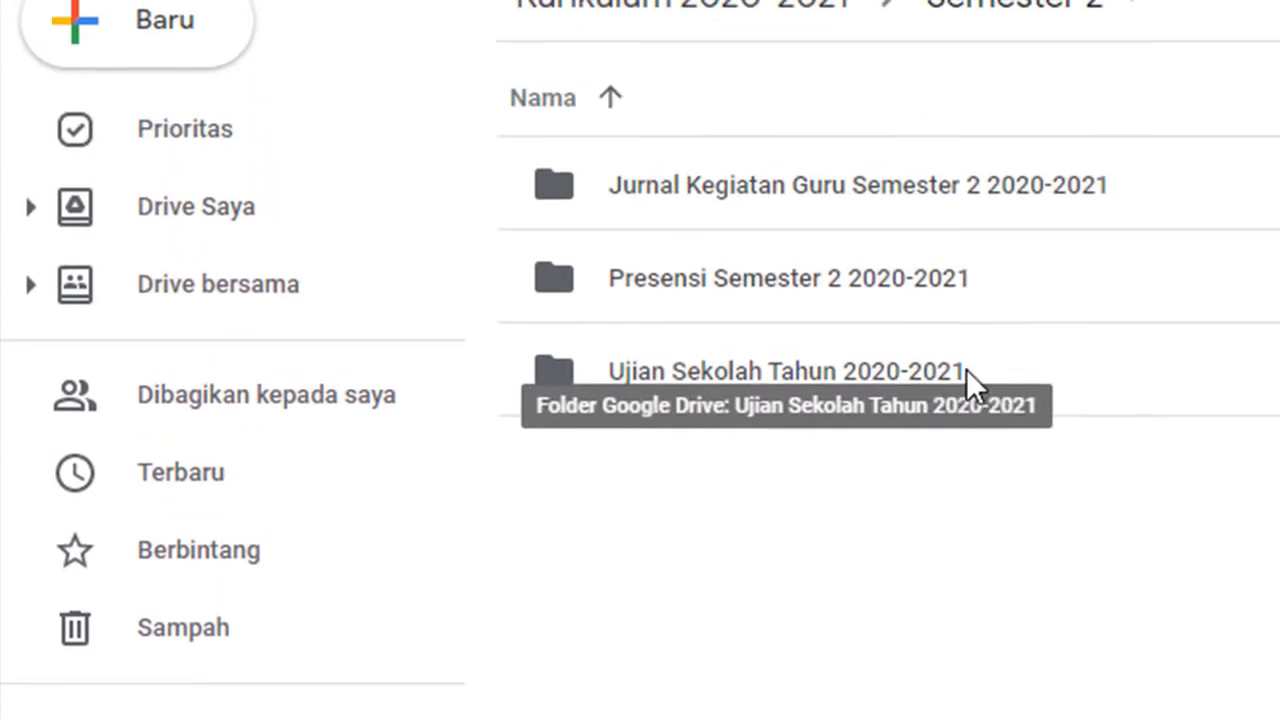
pyautogui.doubleClick(966, 369)
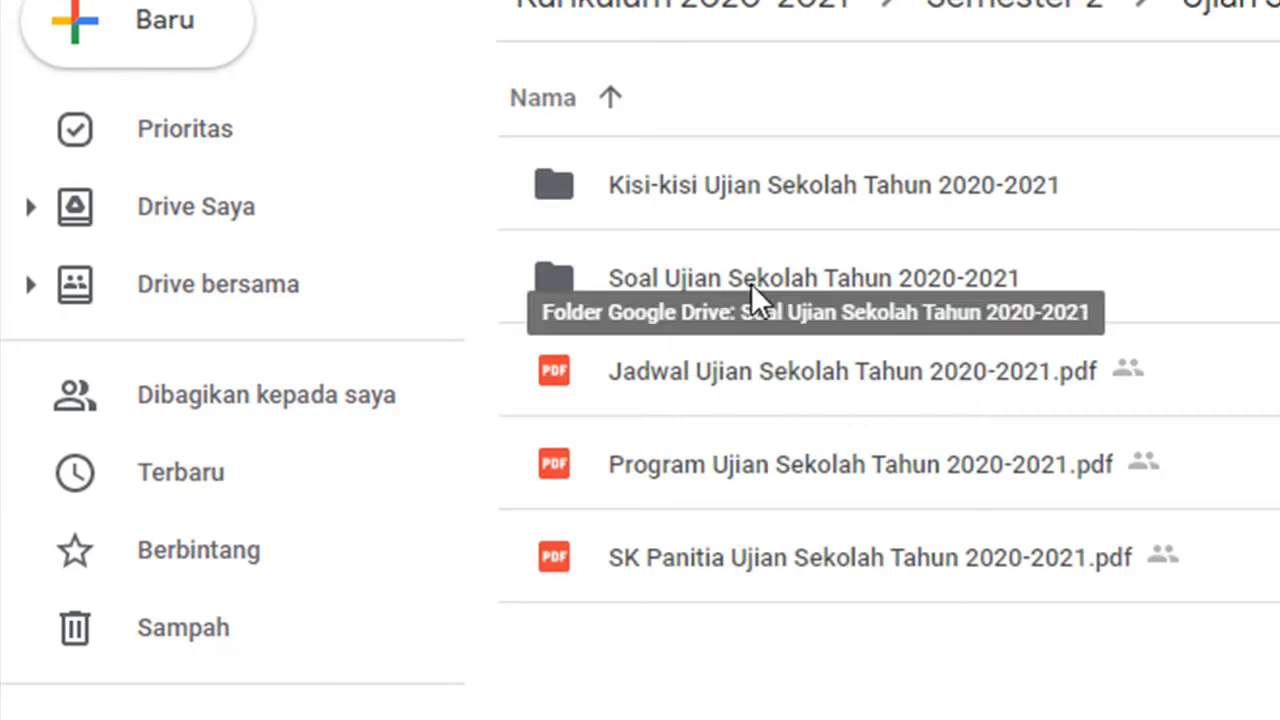
# Open Soal Ujian Sekolah Tahun 2020-2021 > Bahasa dan Sastra Inggris (Lintas Minat) and its form.
pyautogui.doubleClick(954, 271)
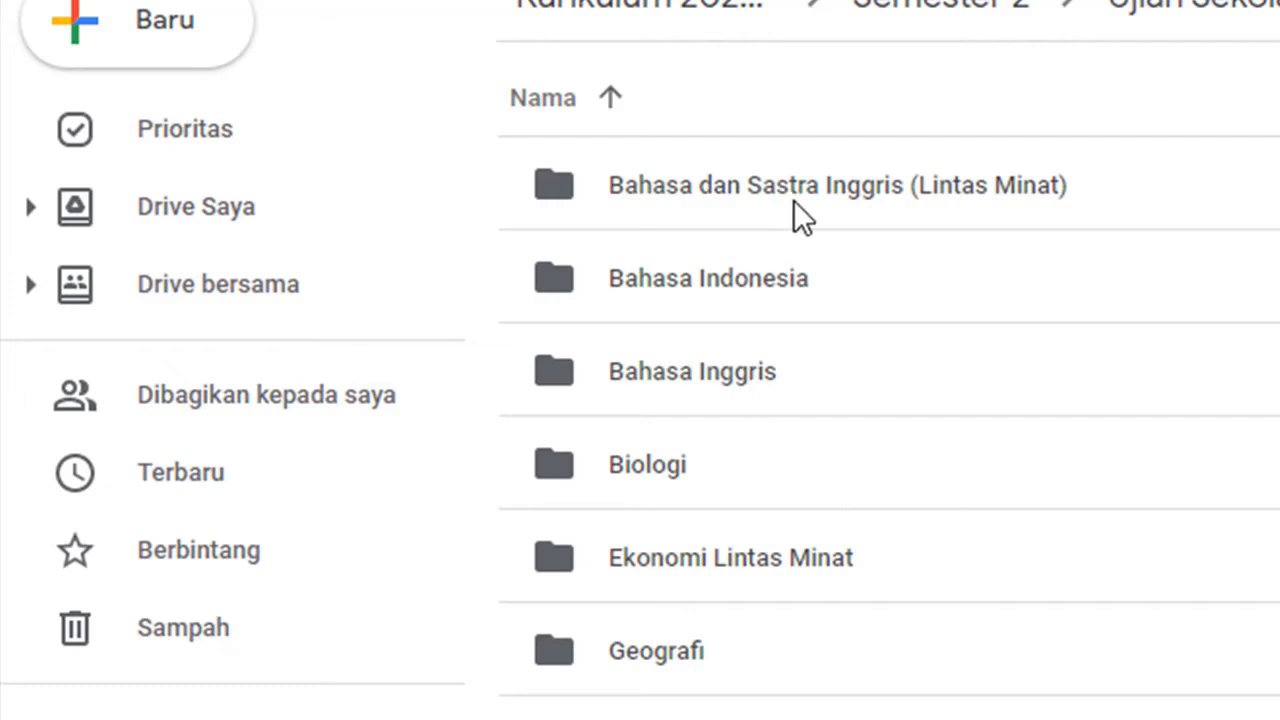
pyautogui.doubleClick(937, 186)
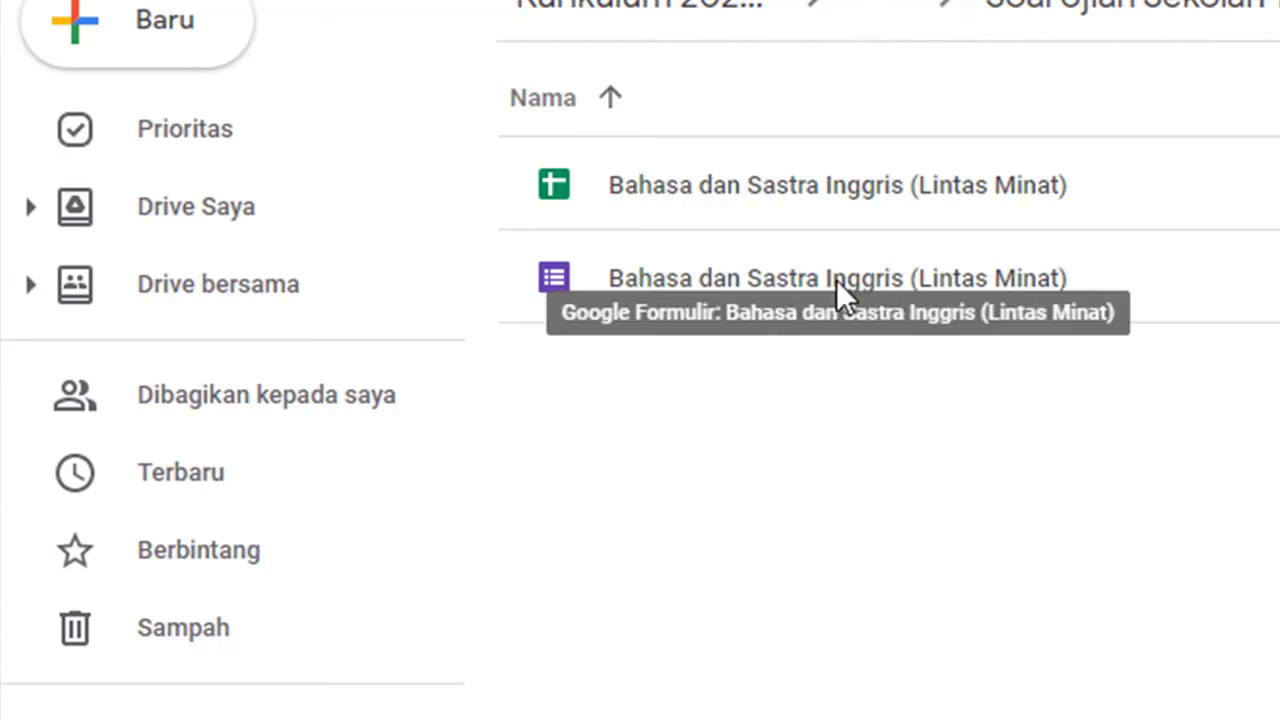
pyautogui.doubleClick(865, 280)
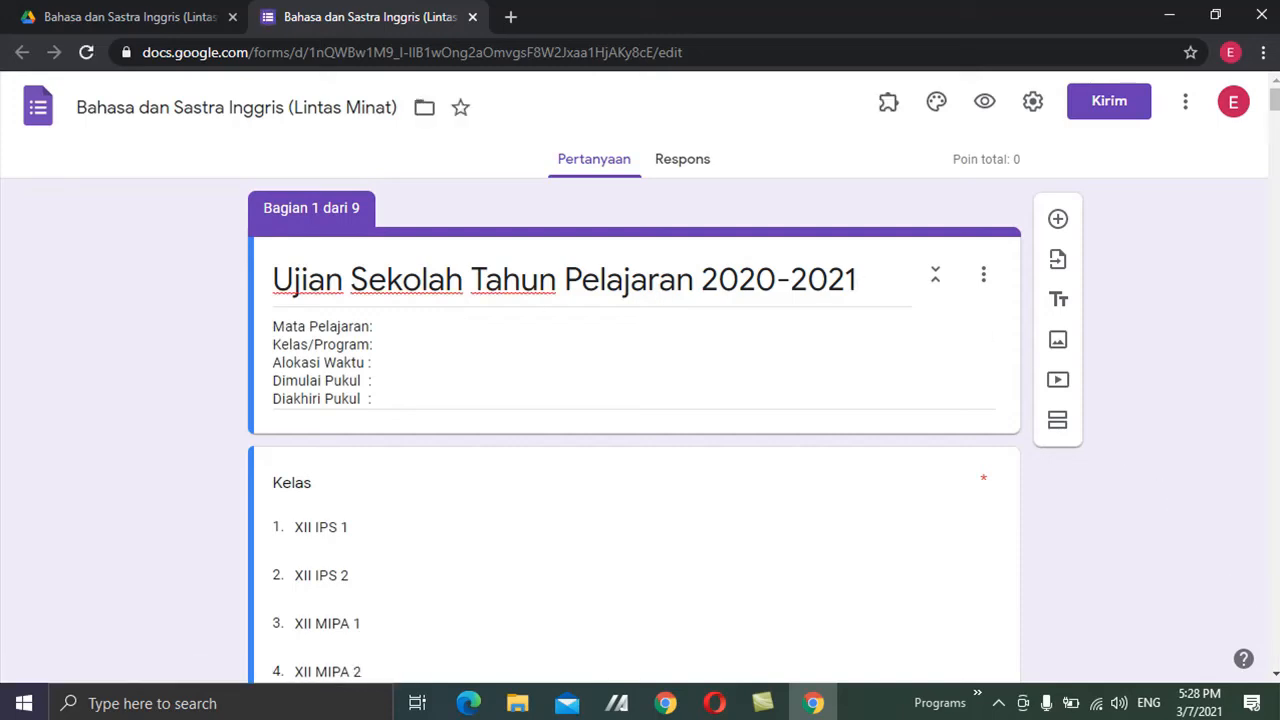
# Scroll down past the Kelas question to section 2, XII IPS 1.
pyautogui.scroll(-4, 634, 400)
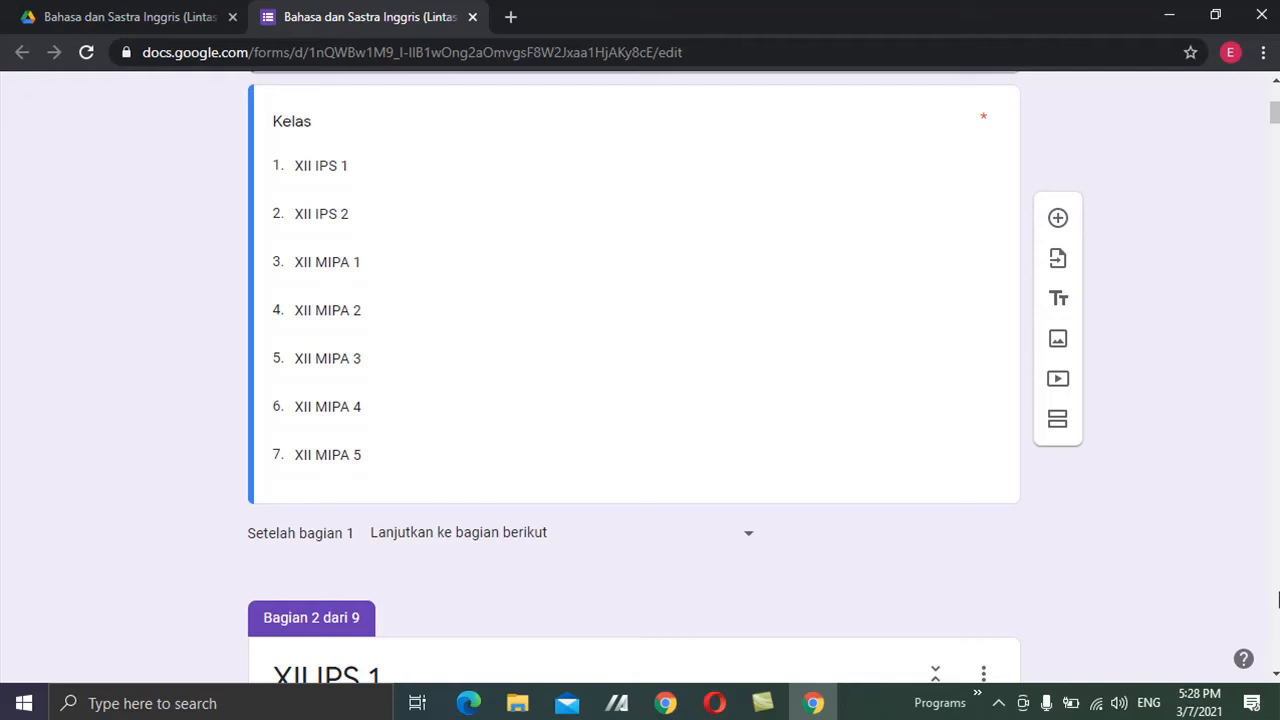
pyautogui.scroll(-2, 634, 380)
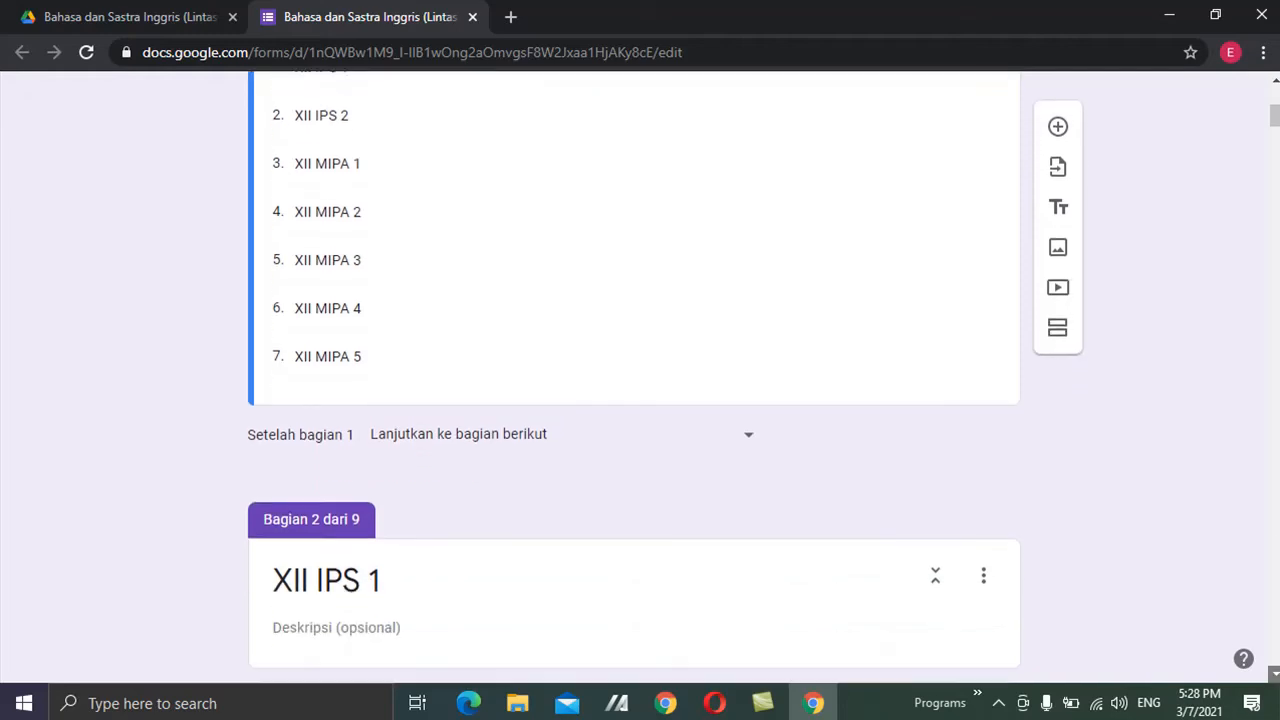
# Scroll to the end of the form and select the Lembar Soal section, 9 of 9.
pyautogui.scroll(-8, 634, 380)
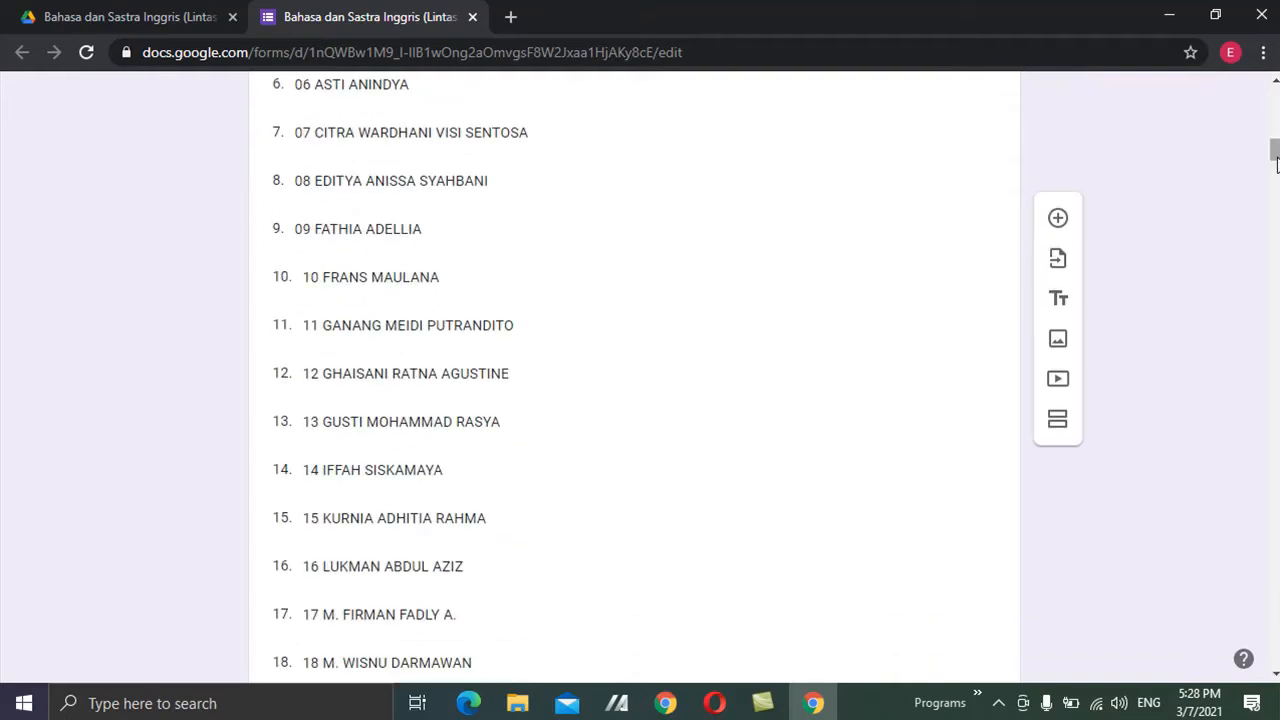
pyautogui.moveTo(1276, 150); pyautogui.dragTo(1275, 655)
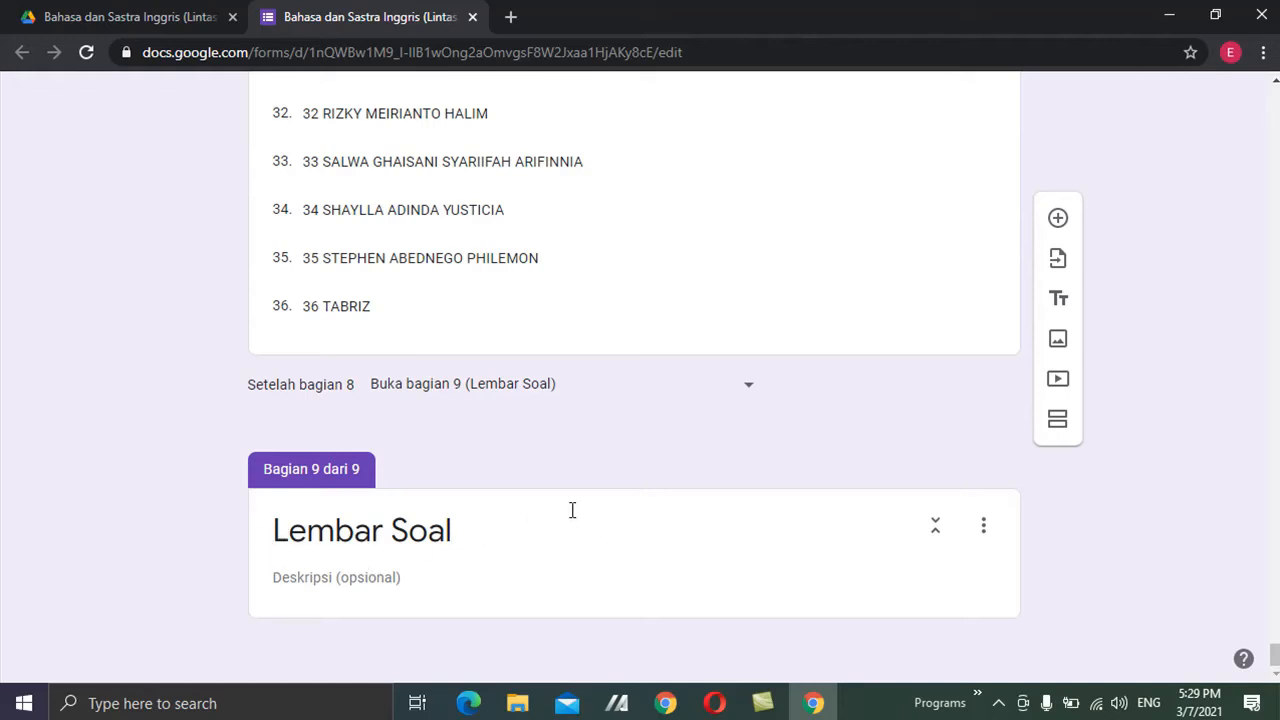
pyautogui.click(645, 514)
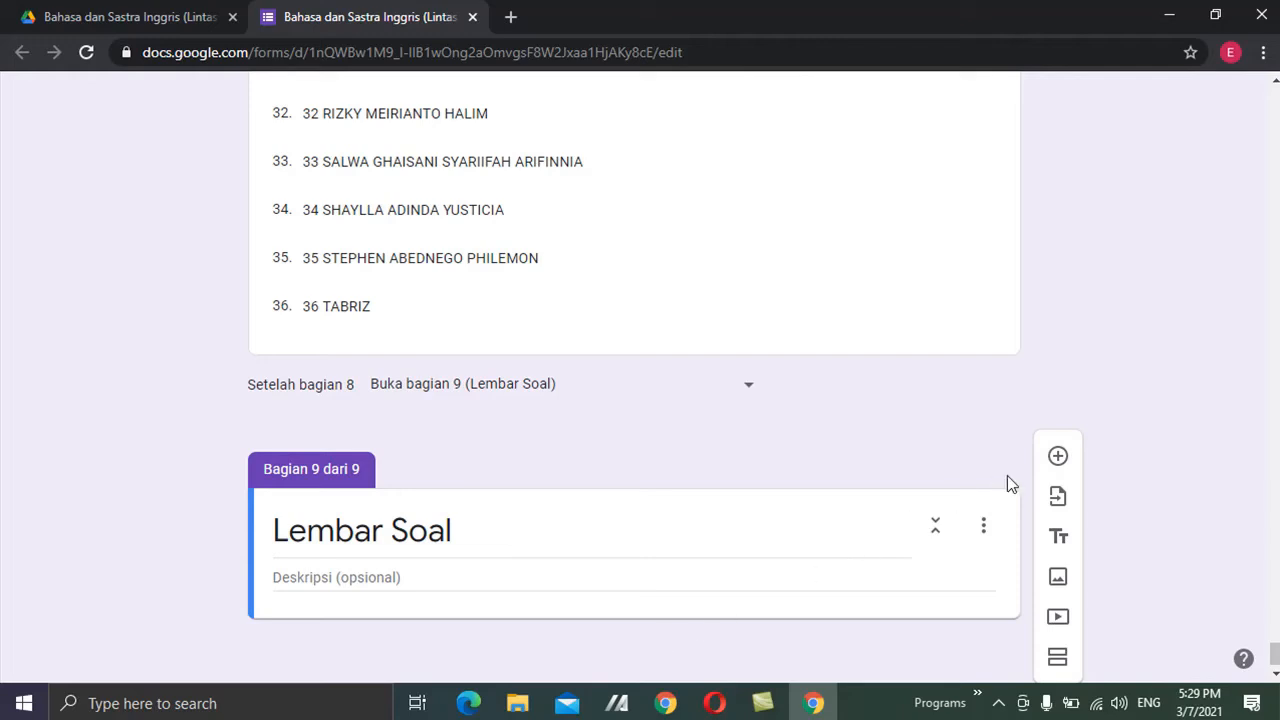
# Add a question to Lembar Soal and open its answer key settings.
pyautogui.click(1058, 457)
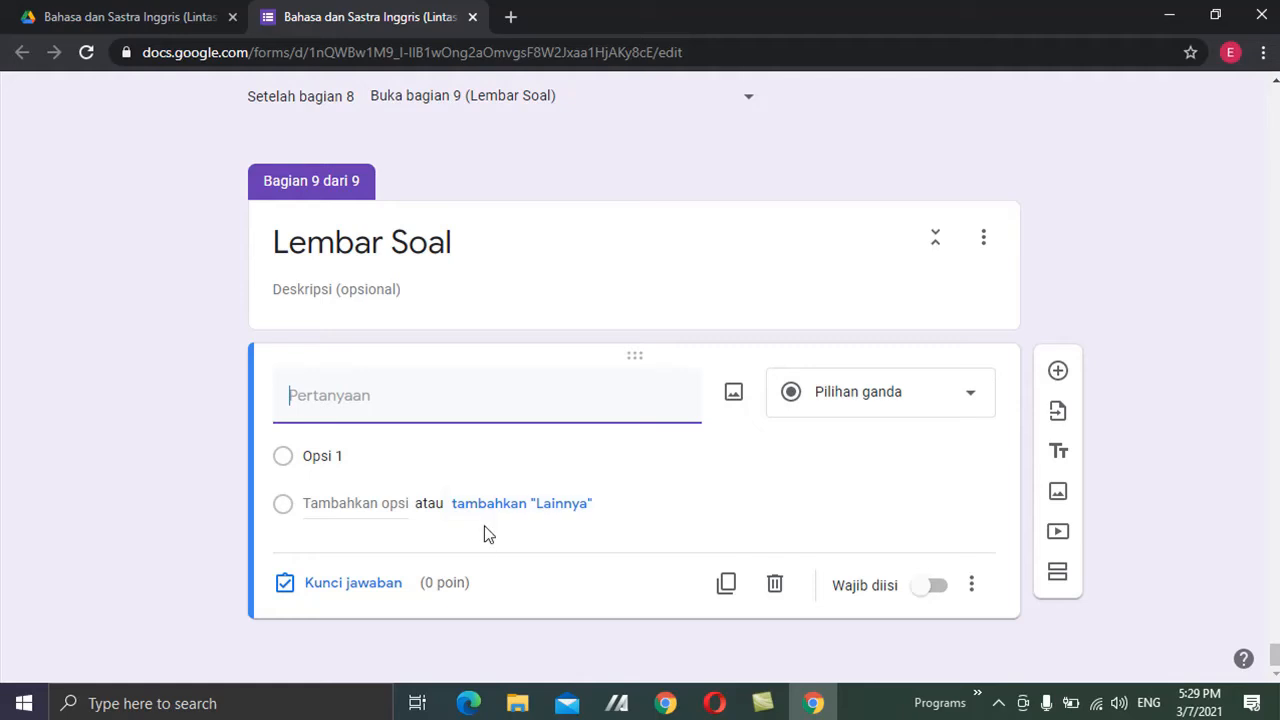
pyautogui.click(356, 586)
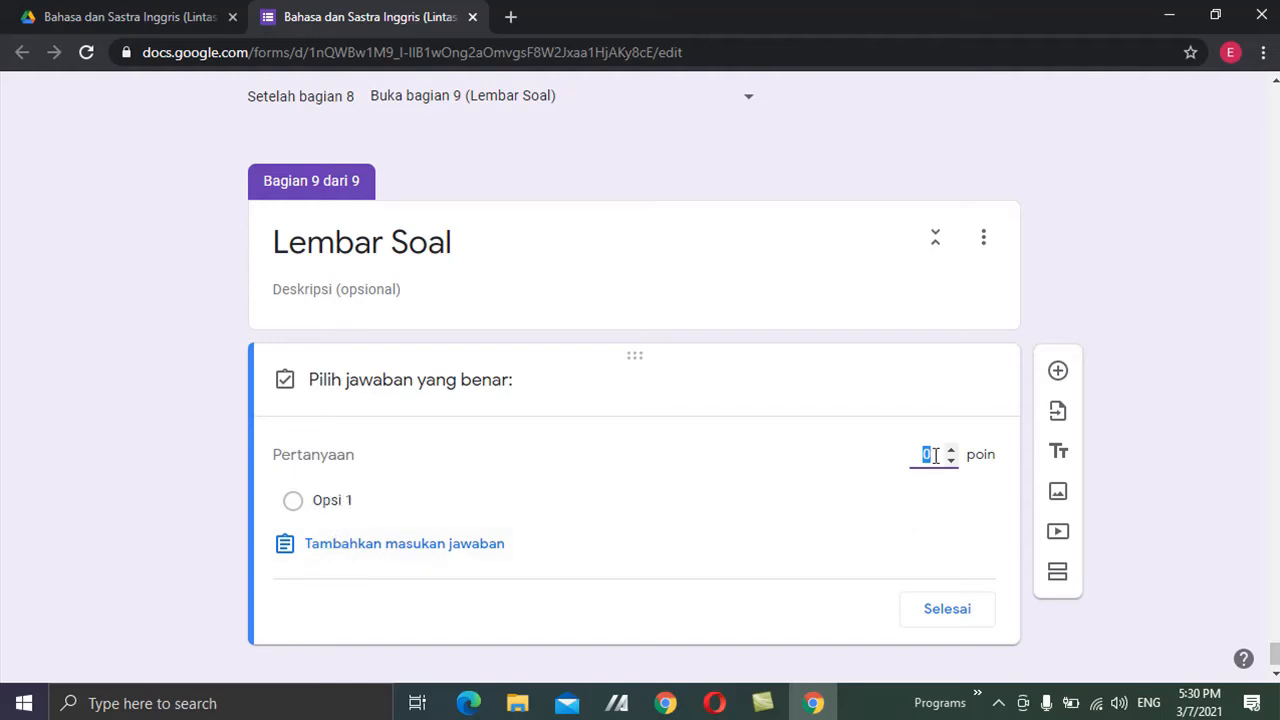
pyautogui.click(949, 618)
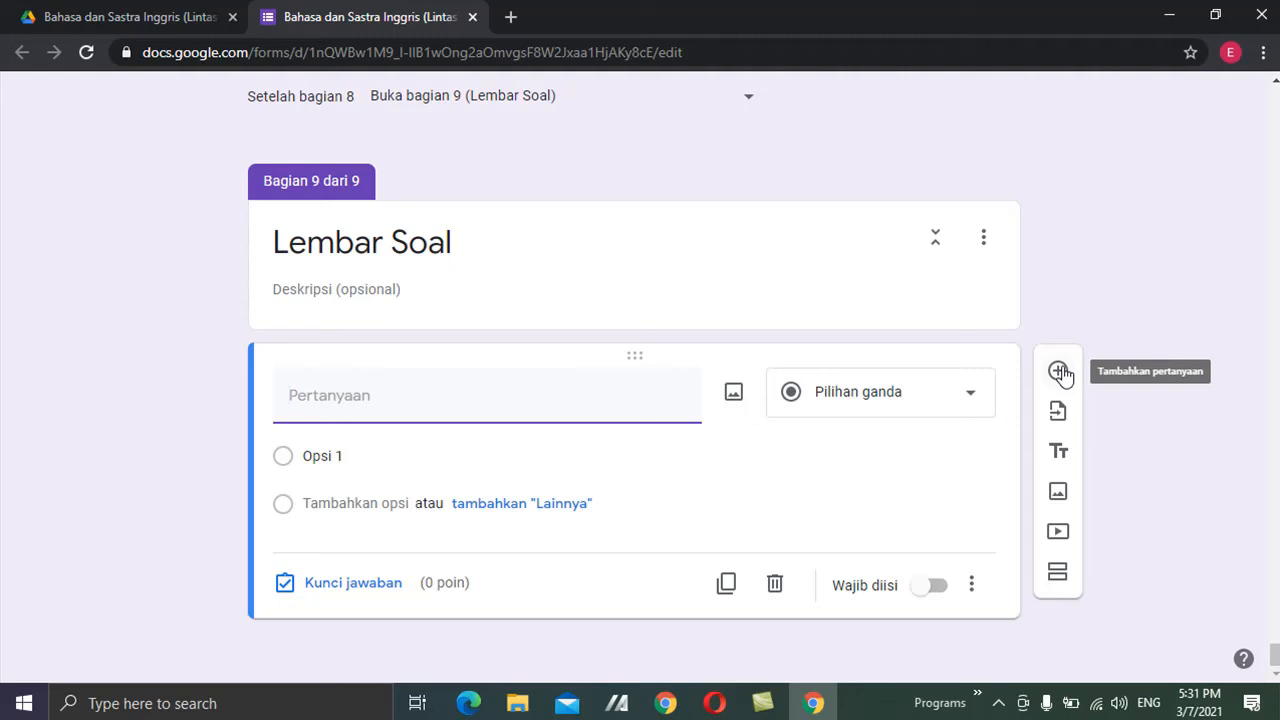
# Delete the blank multiple-choice question and add a Paragraf question titled 'Text'.
pyautogui.click(774, 583)
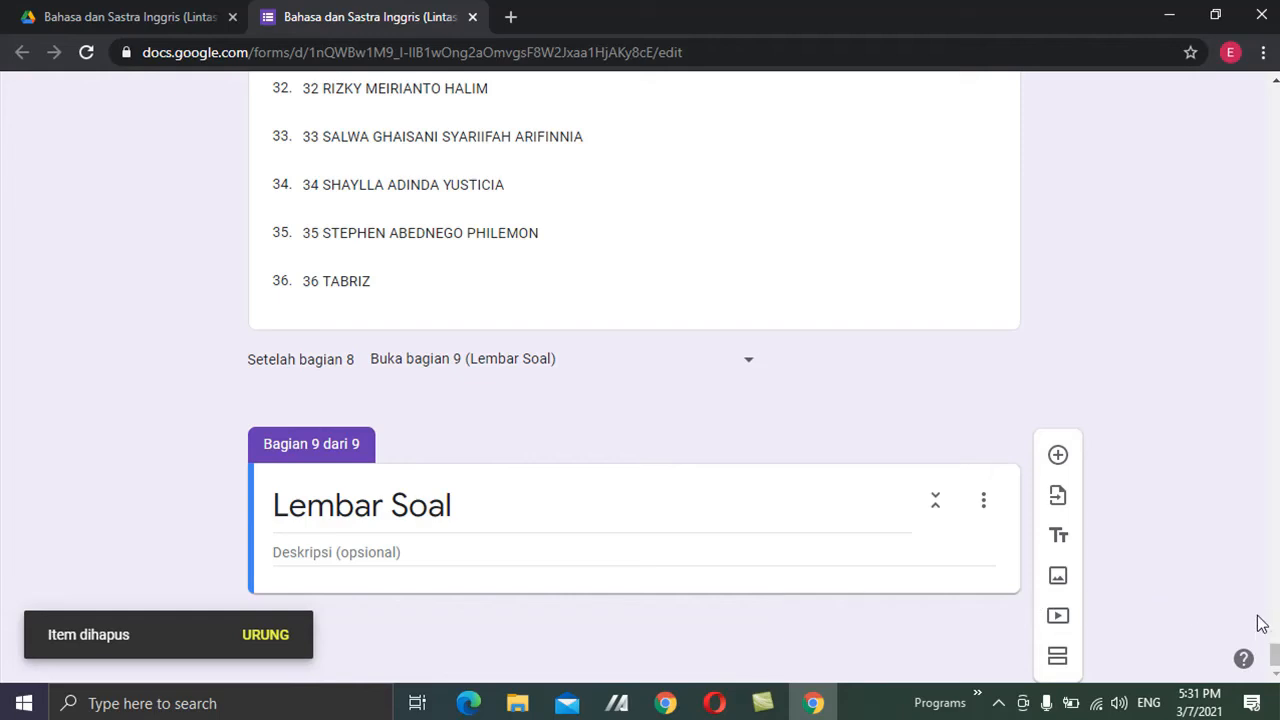
pyautogui.click(1060, 458)
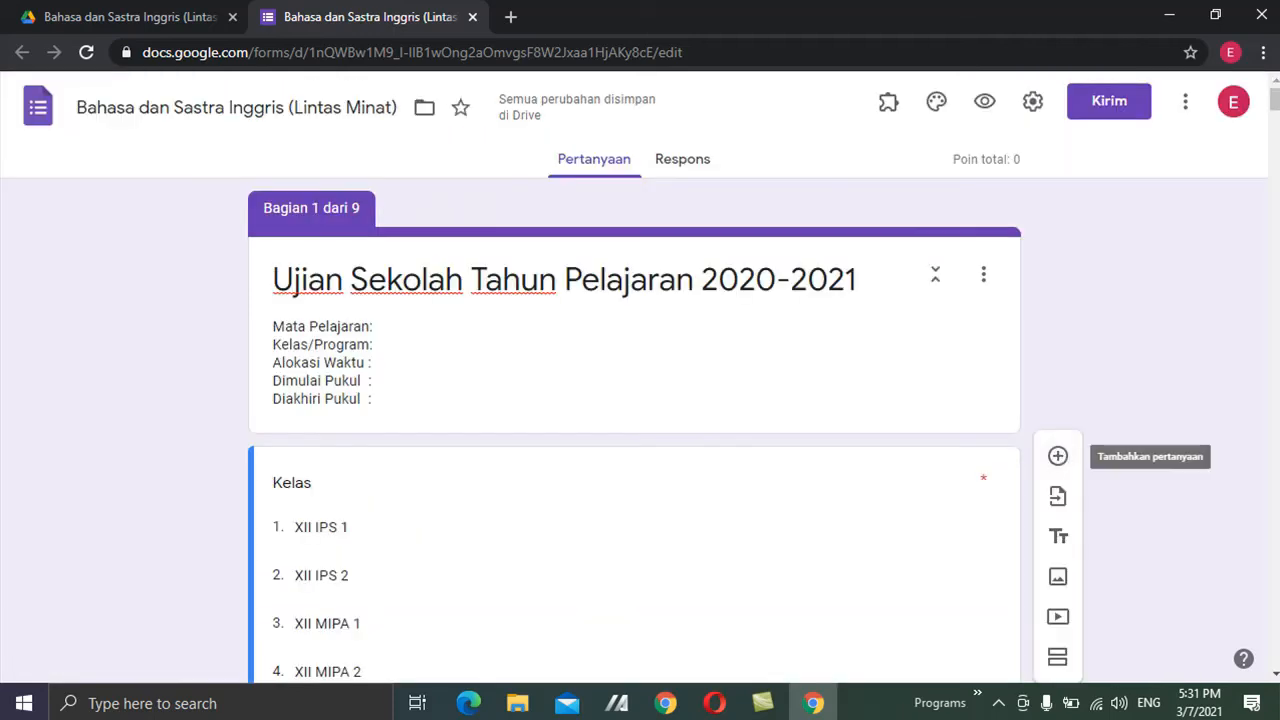
pyautogui.moveTo(1275, 102); pyautogui.dragTo(1275, 656)
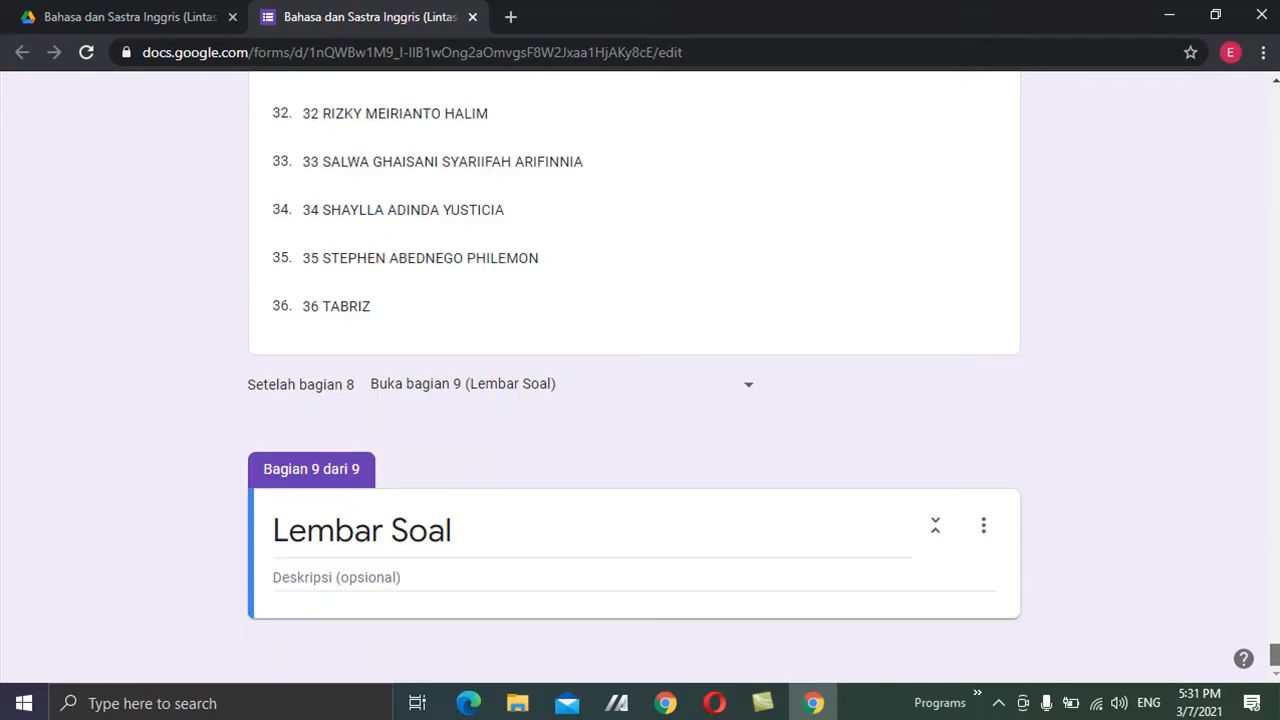
pyautogui.tripleClick(807, 541)
pyautogui.click(815, 500)
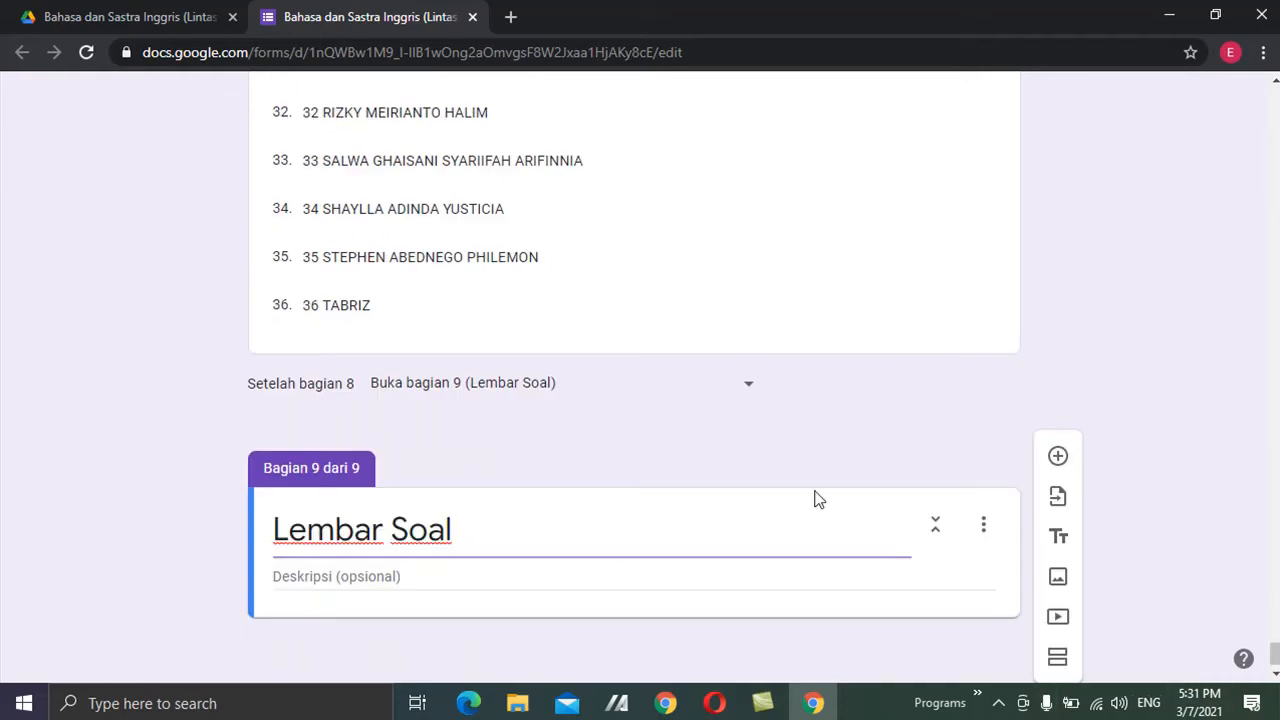
pyautogui.click(1059, 456)
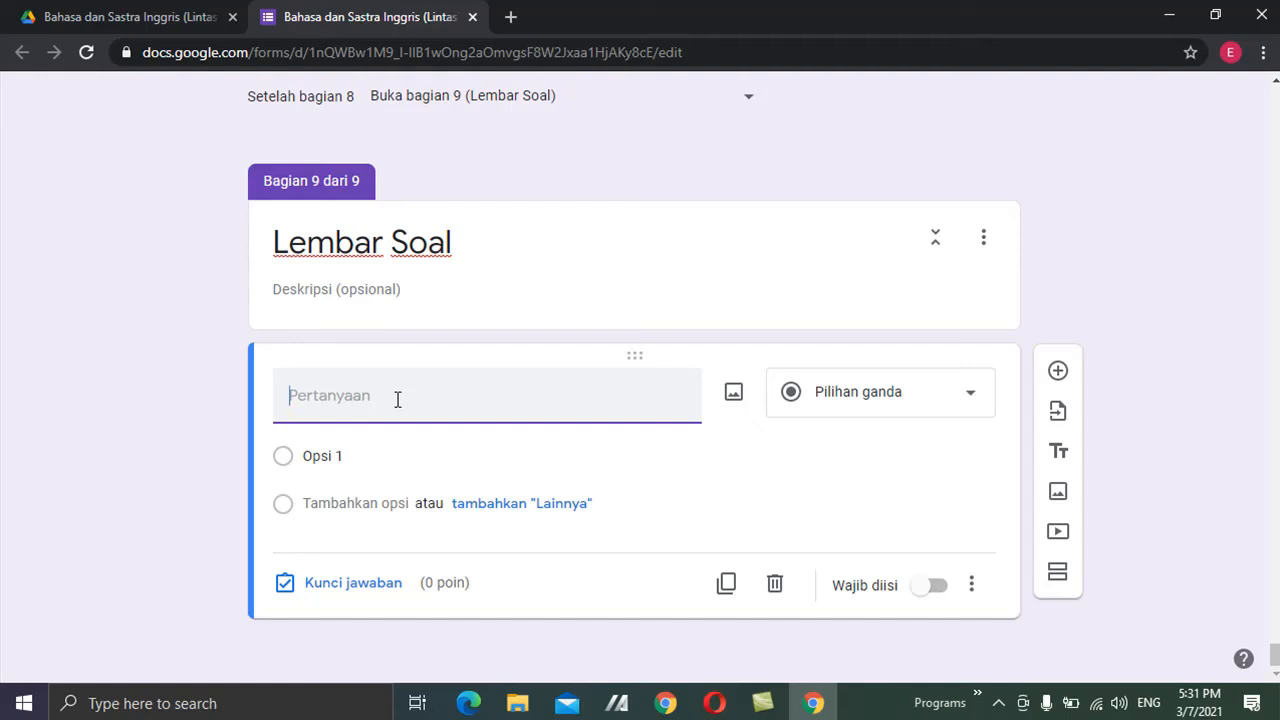
pyautogui.write('Text')
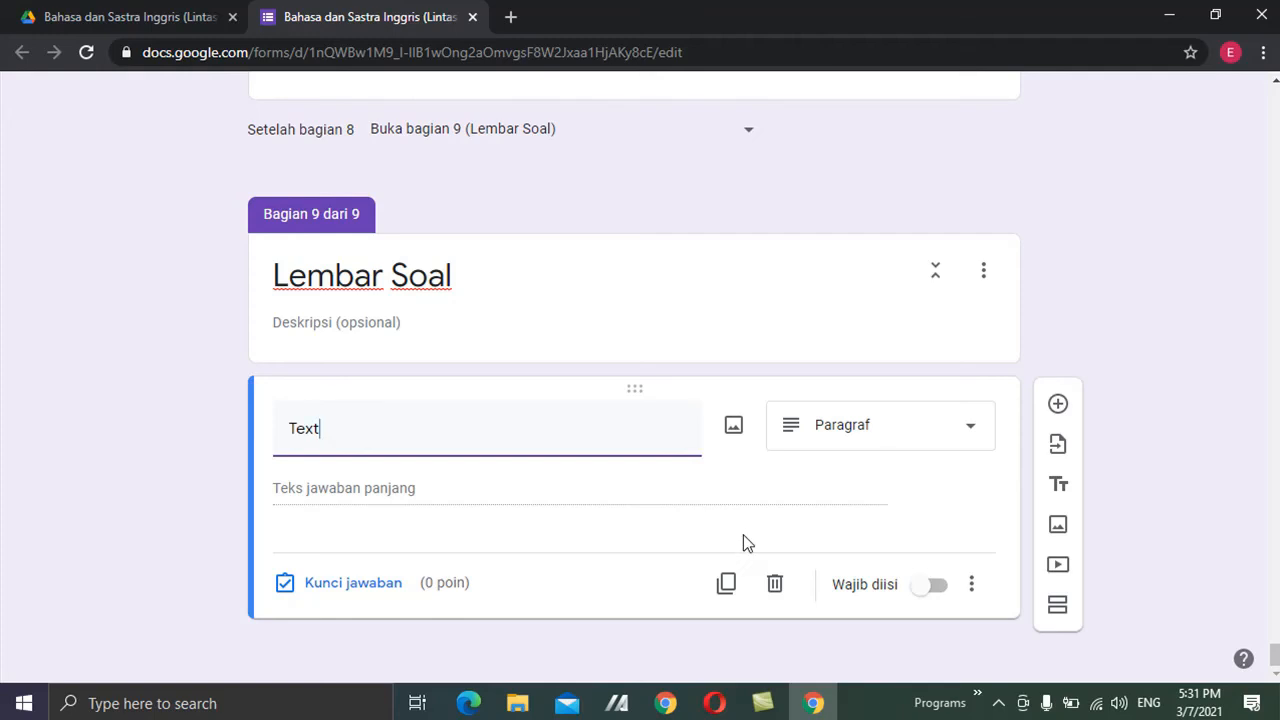
# Delete the 'Text' paragraph question from the Lembar Soal section.
pyautogui.click(772, 580)
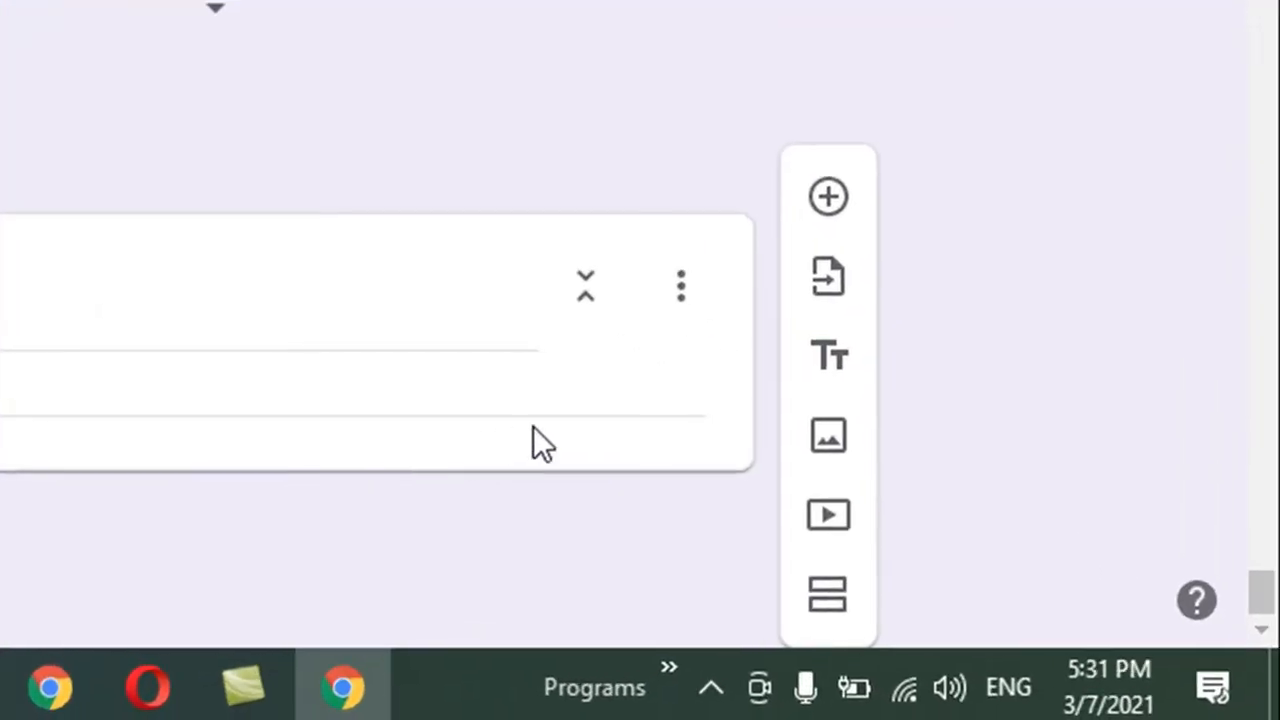
pyautogui.click(845, 377)
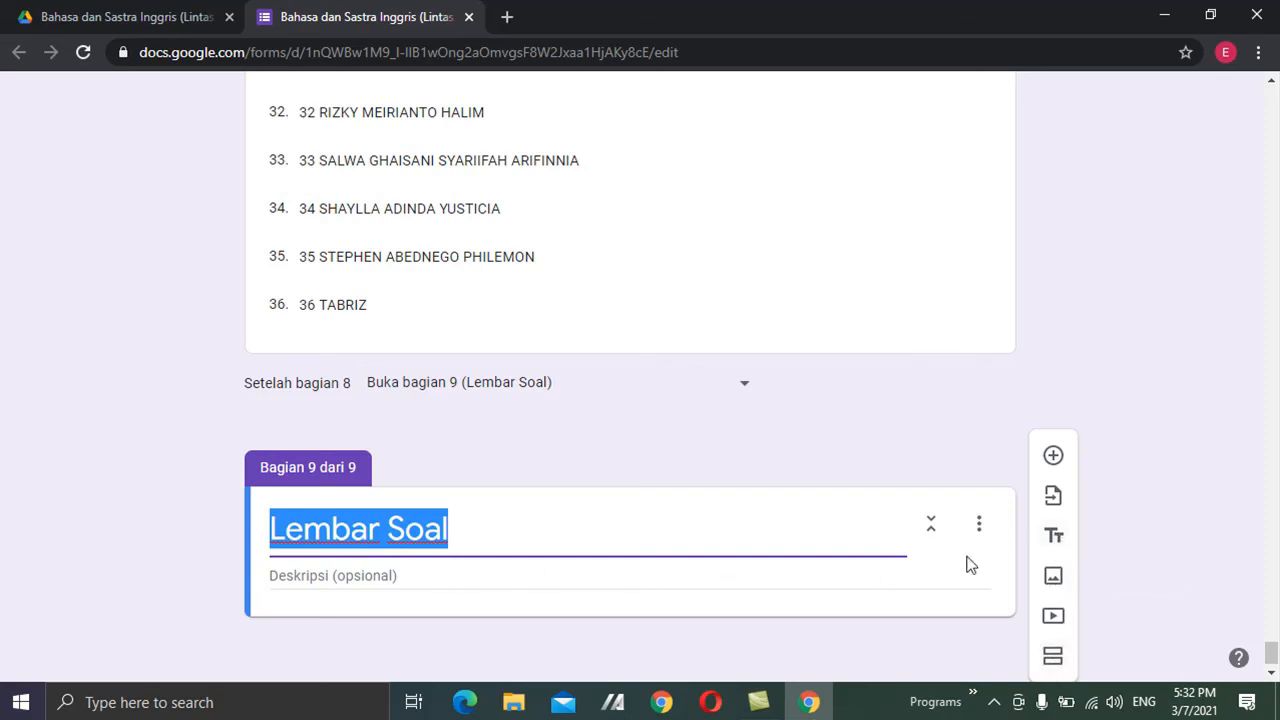
# Add a title-and-description block under Lembar Soal titled 'Bacaan'.
pyautogui.click(1055, 545)
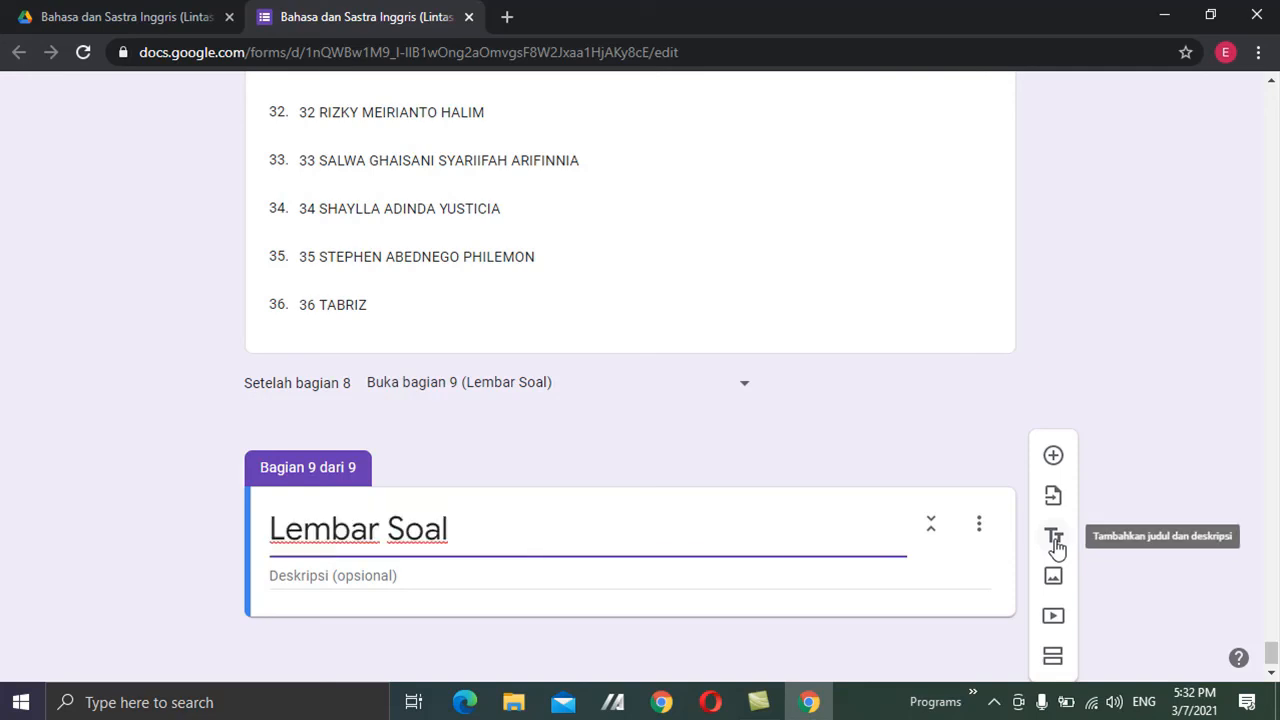
pyautogui.click(1273, 675)
pyautogui.click(1273, 675)
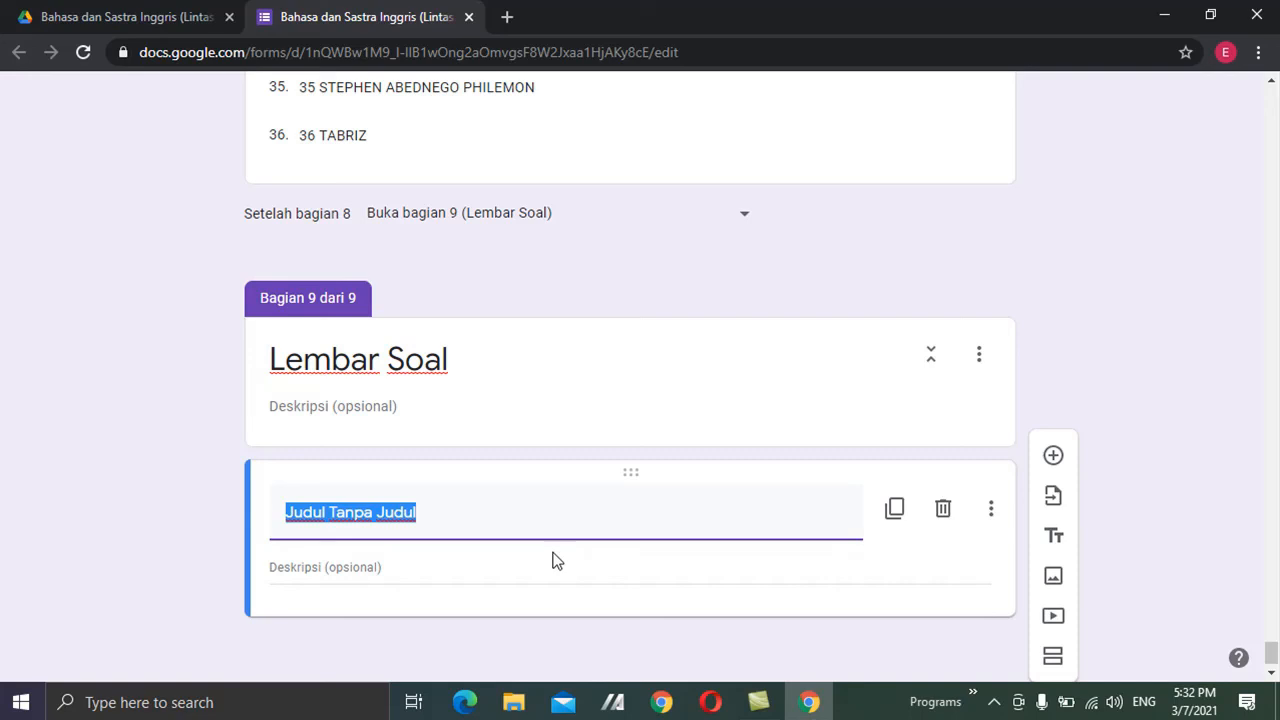
pyautogui.write('Text')
pyautogui.press('BackSpace')
pyautogui.press('BackSpace')
pyautogui.press('BackSpace')
pyautogui.press('BackSpace')
pyautogui.write('Bacaan')
# Fill the Bacaan description with a two-paragraph placeholder reading passage.
pyautogui.click(375, 563)
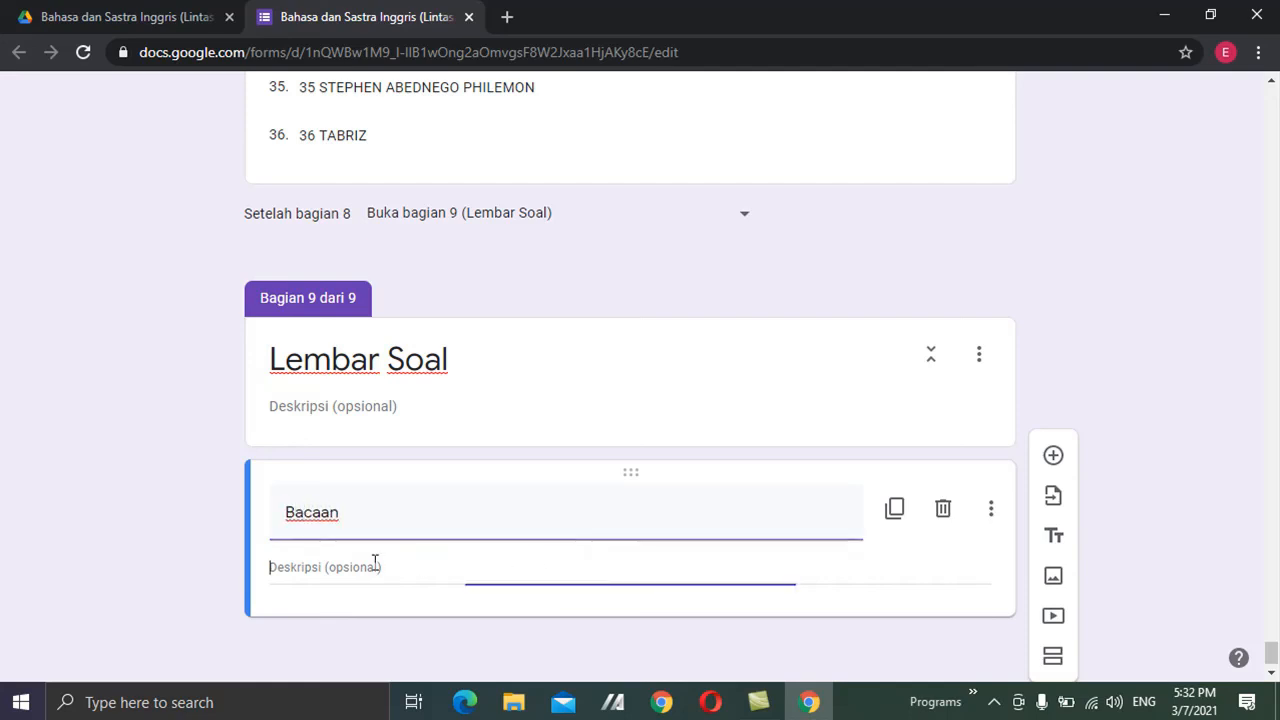
pyautogui.write('kajdfk asjfl;js fjsadlfjsa ljf')
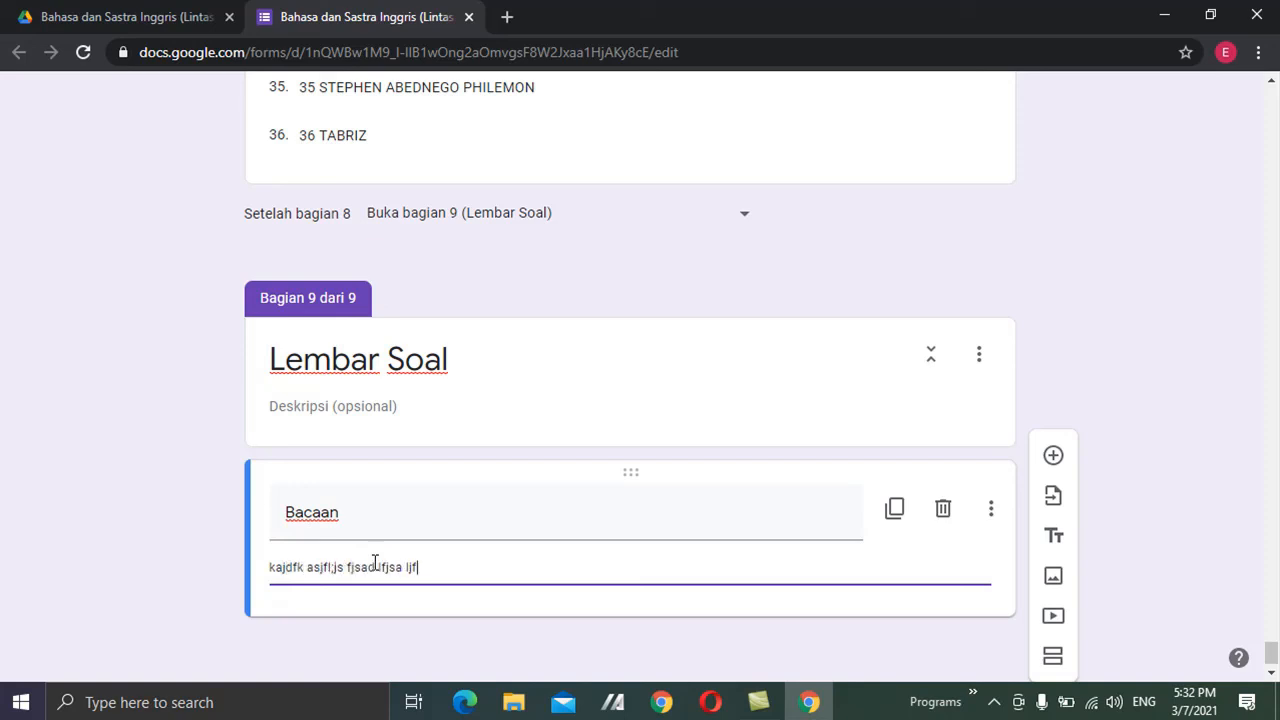
pyautogui.write('sadl;j flk;sajd fkjsa jflkasjlk fjsal jflksajlk fjsadl; jfsa jf jsal; jf')
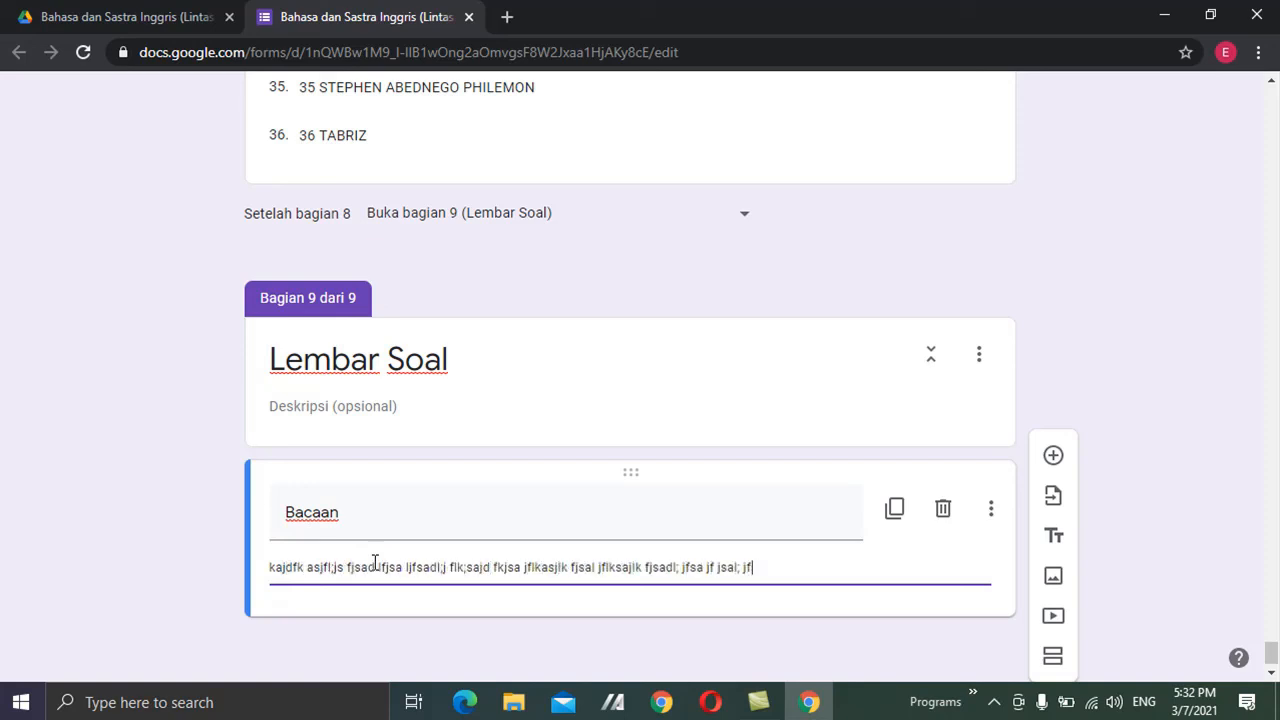
pyautogui.write('sa jf jsal;f jsalkj flksajf kjsafjsalkj flksajlk fjaslkj fl;kjasl; jfal;s jfsajl; jsa')
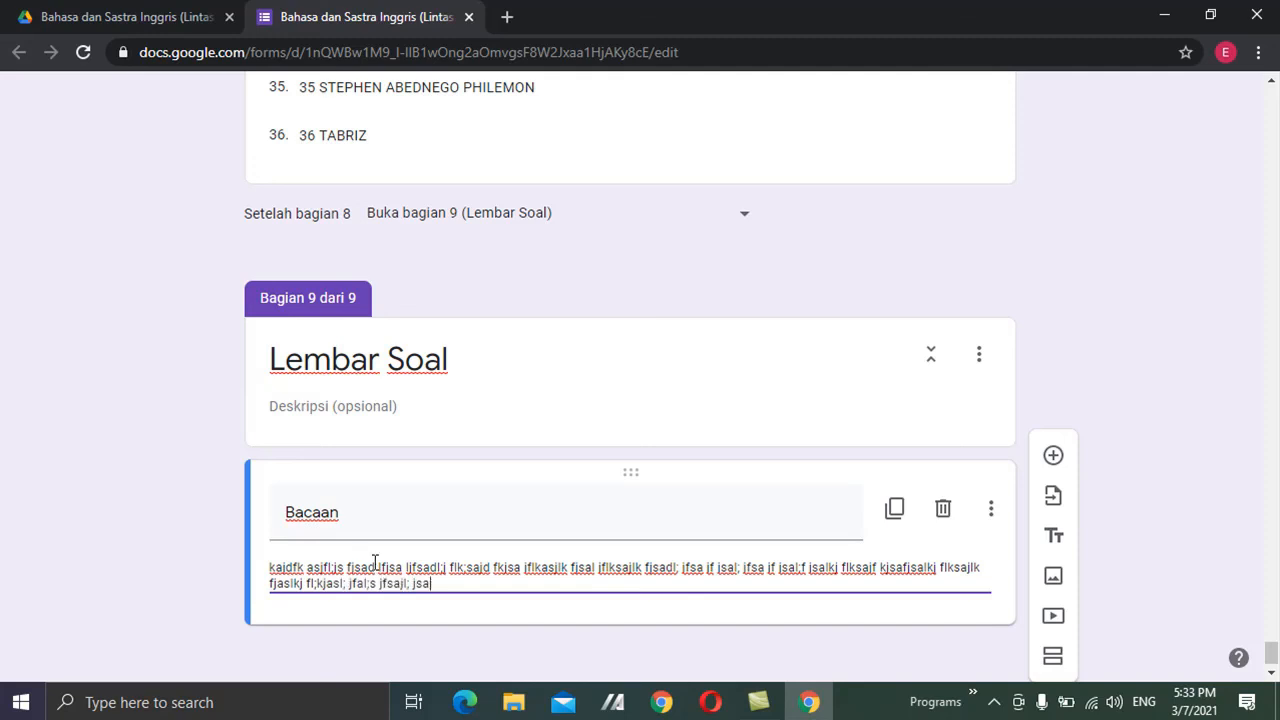
pyautogui.press('Return')
pyautogui.press('Return')
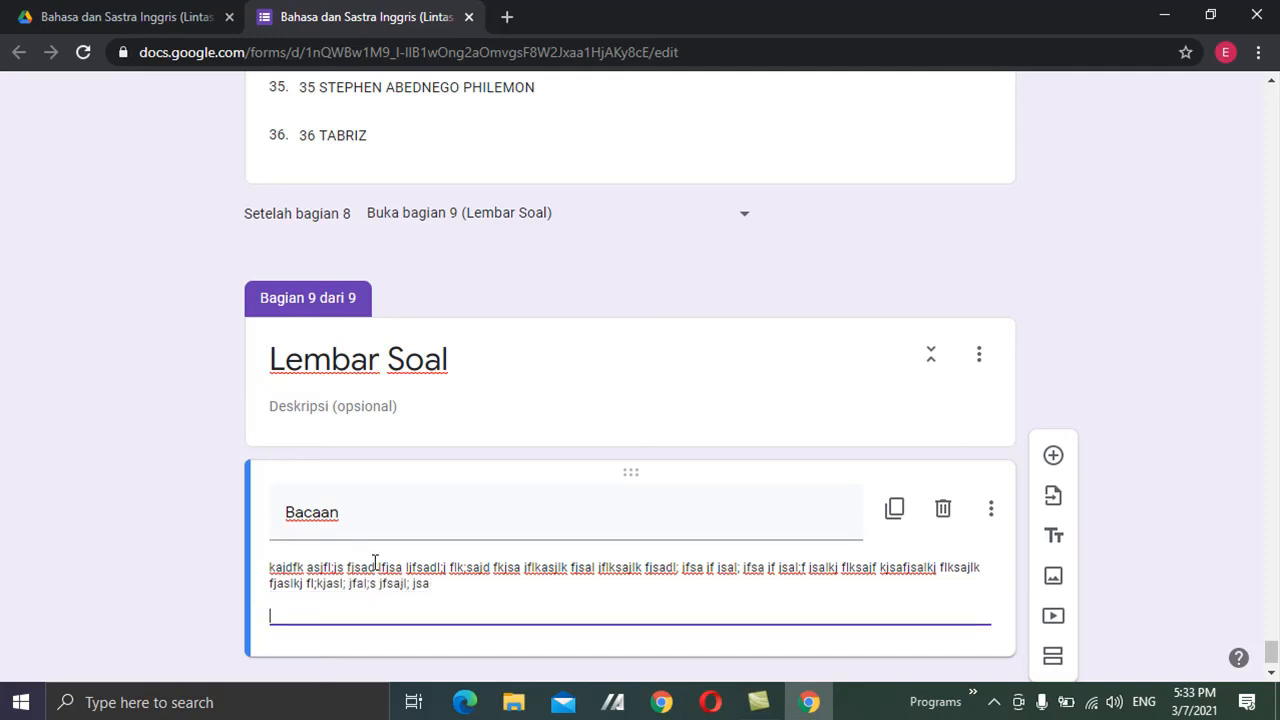
pyautogui.write('kskajf ;saj lfjsalk jsa')
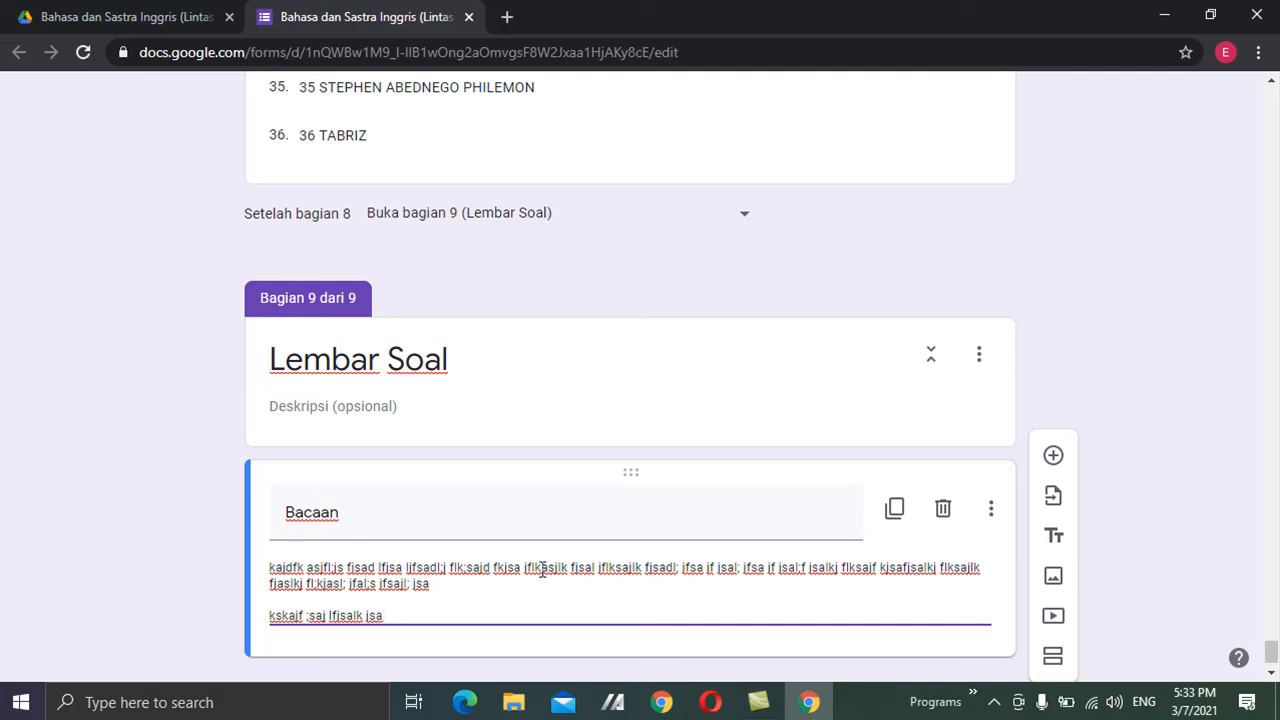
# Insert a blank multiple-choice question with Opsi 1 after the Bacaan passage.
pyautogui.click(1053, 460)
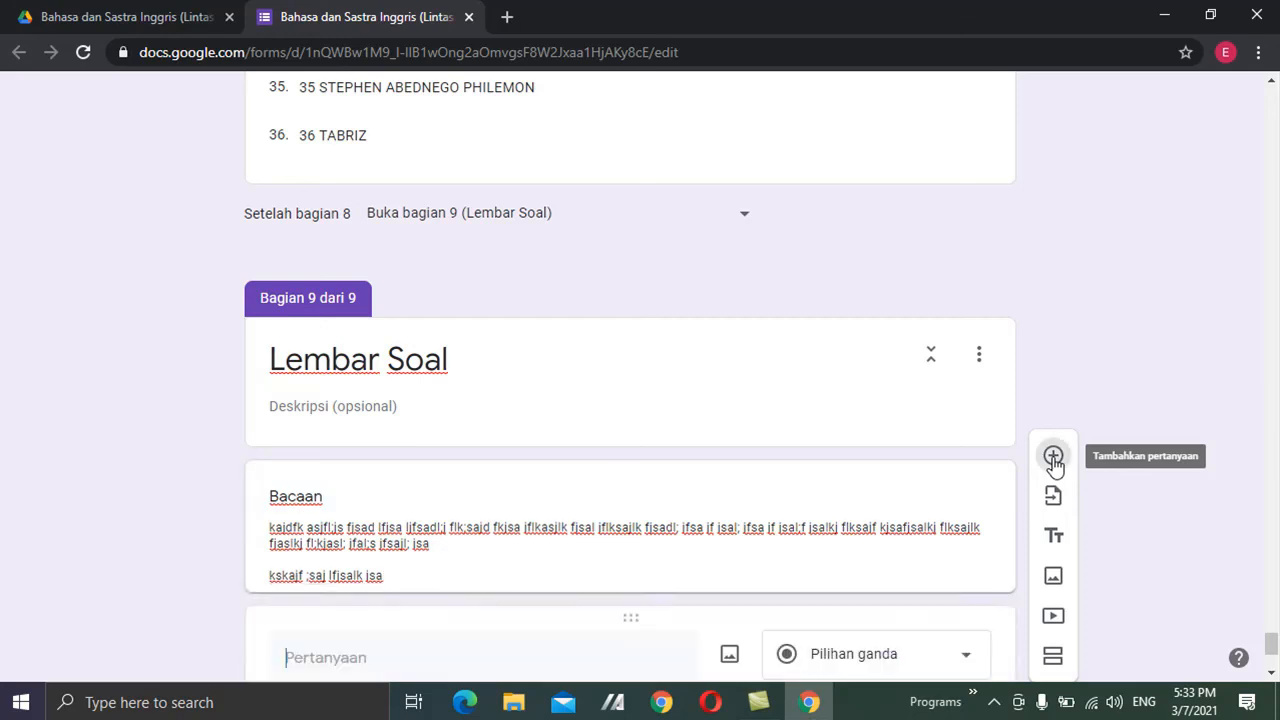
pyautogui.click(1273, 672)
pyautogui.click(1273, 672)
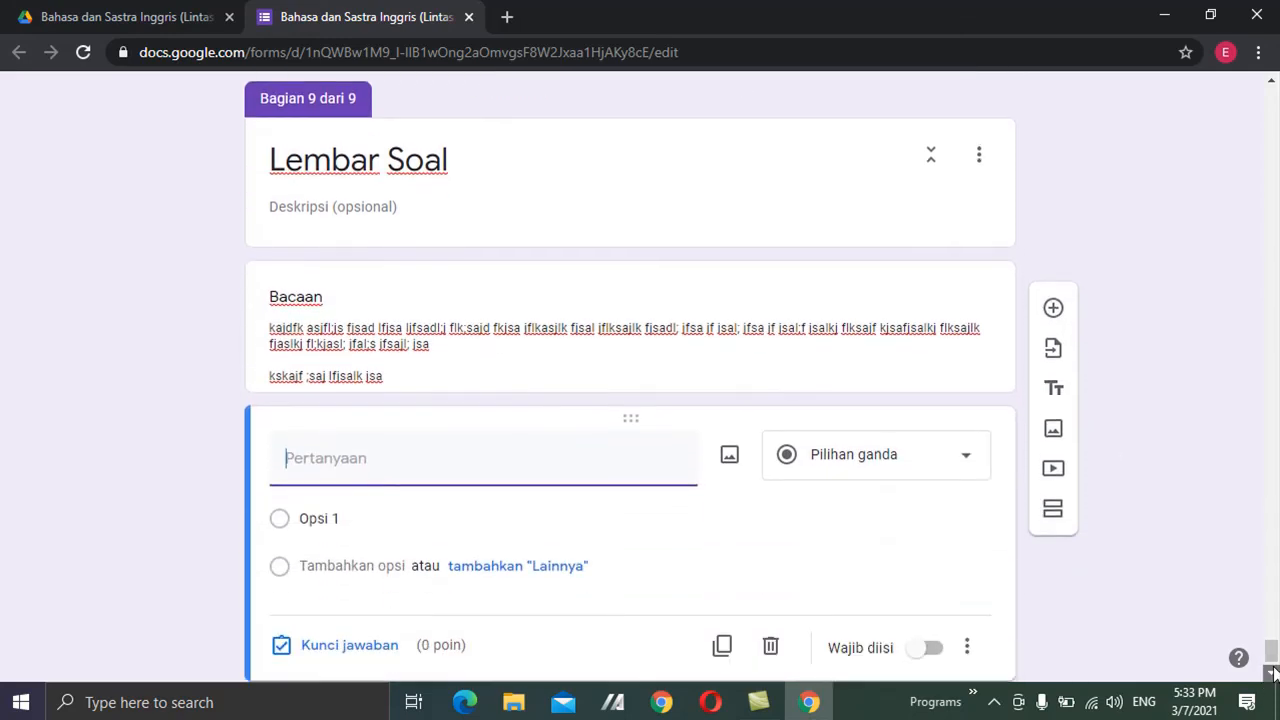